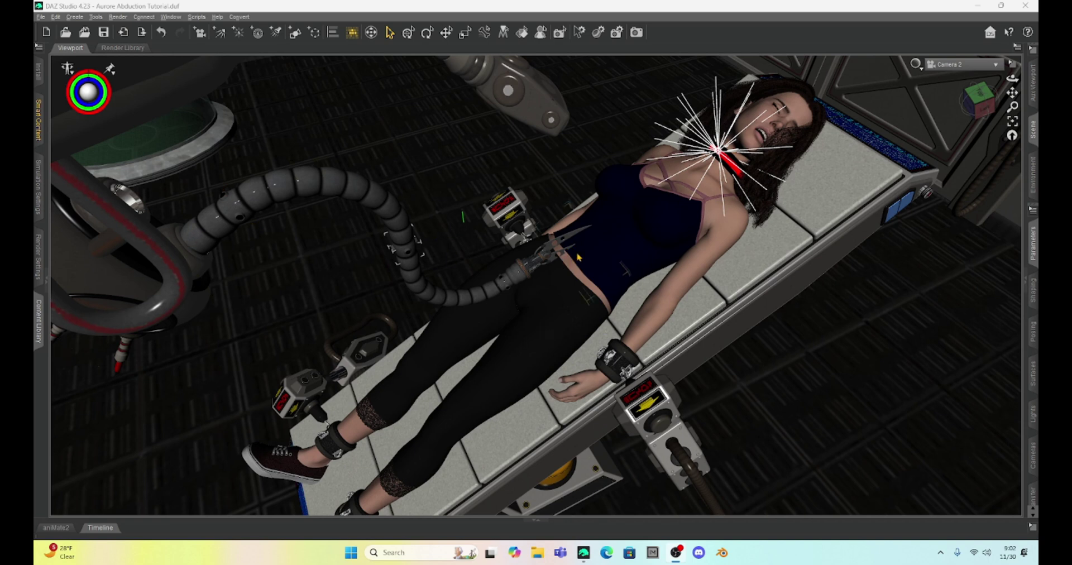
# Raise cryo chamber (2) slightly on yTrans, then close the Scene and Parameters panes.
pyautogui.click(1030, 280)
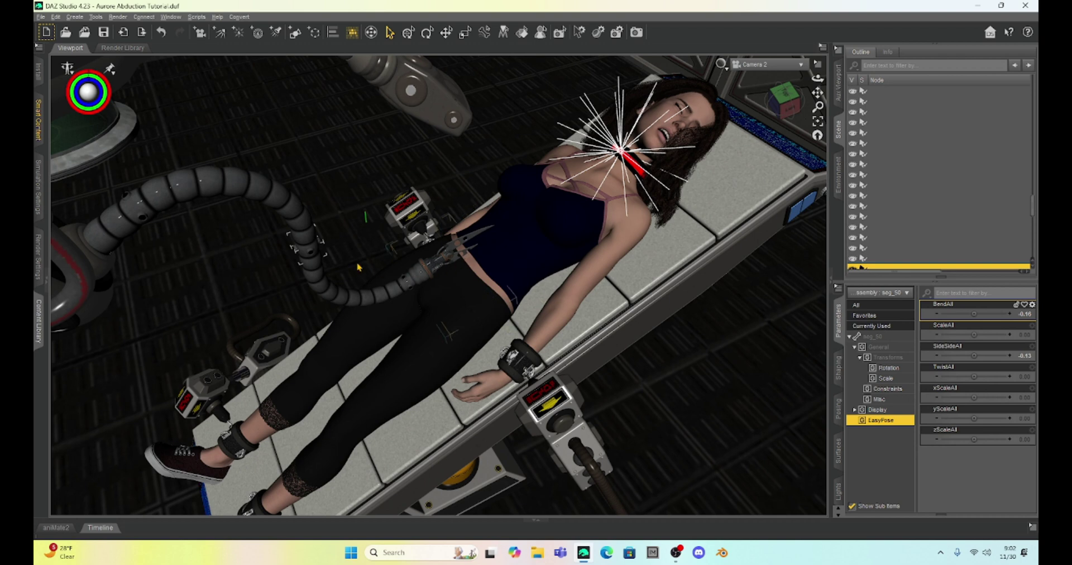
pyautogui.click(211, 184)
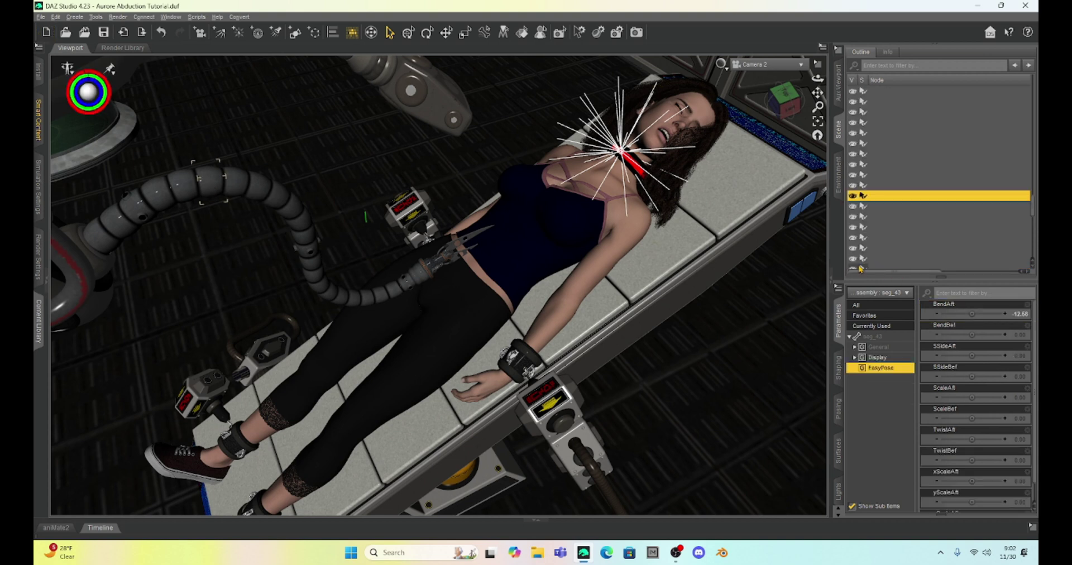
pyautogui.click(78, 127)
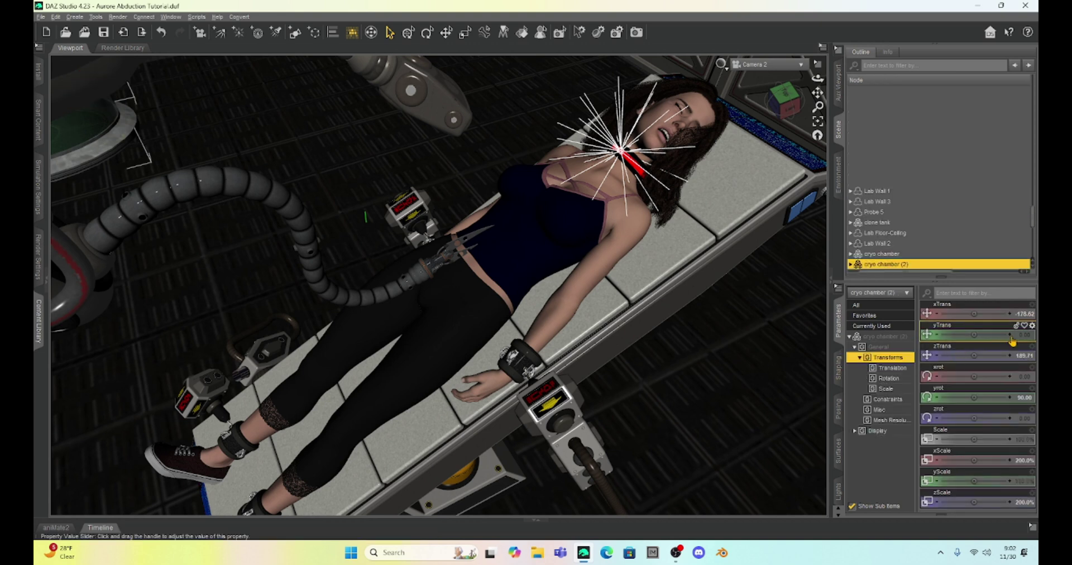
pyautogui.moveTo(1011, 341); pyautogui.dragTo(1014, 338)
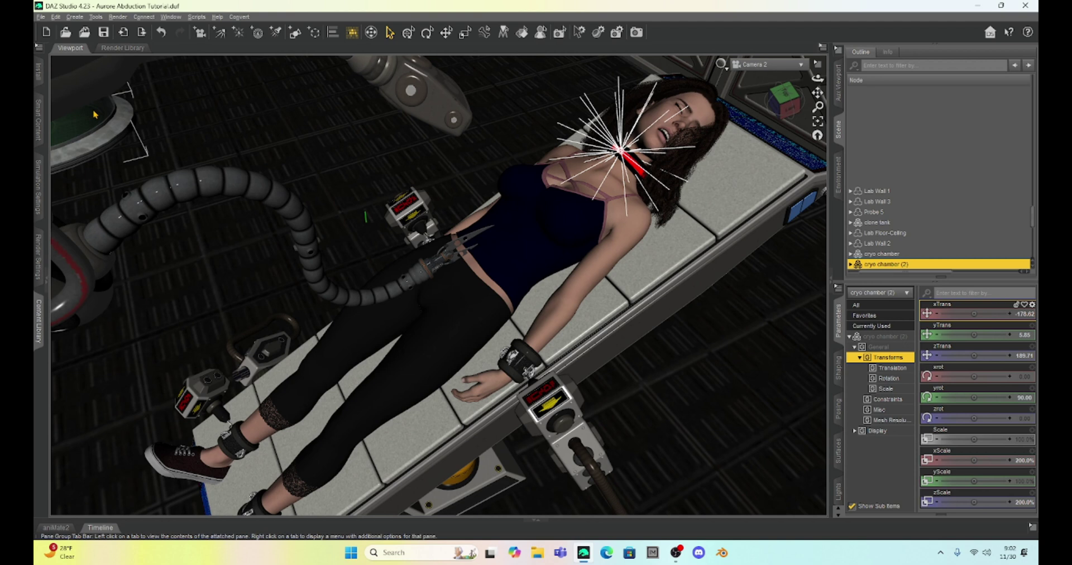
pyautogui.click(87, 90)
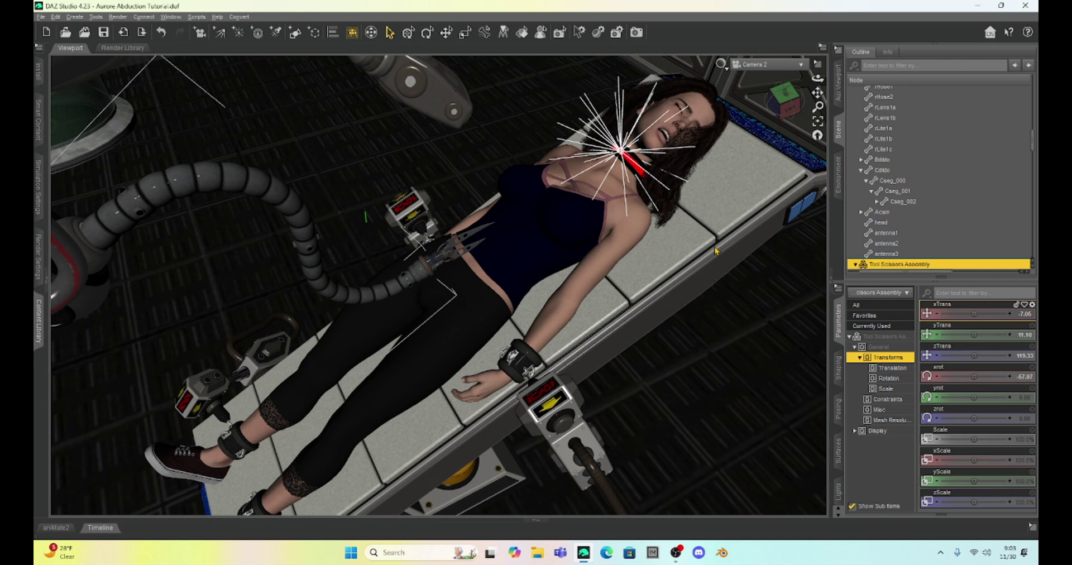
pyautogui.click(830, 279)
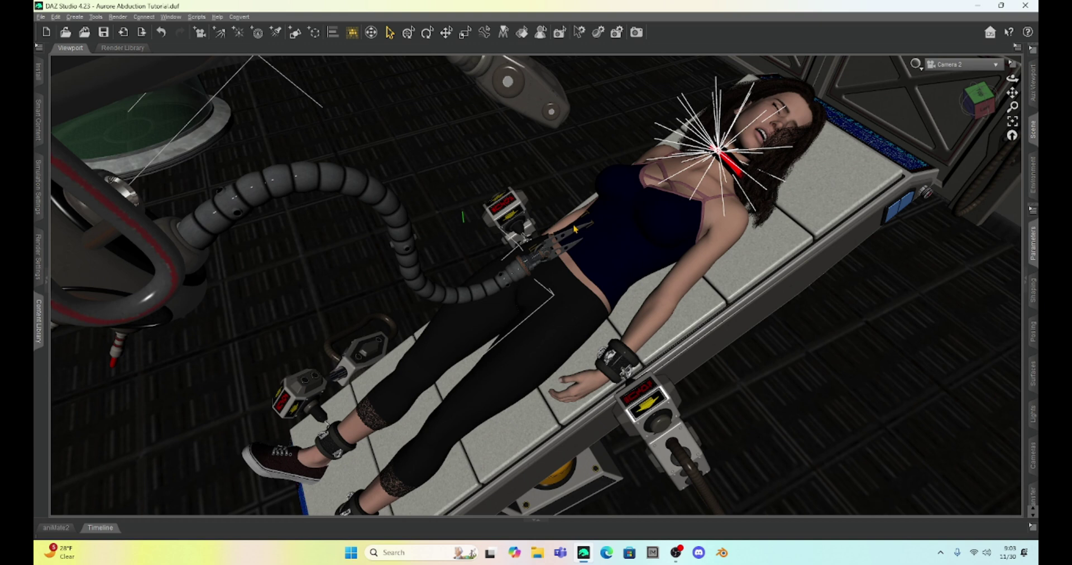
# Zoom and pan the camera onto the torso, then save Aurore Abduction Tutorial.duf.
pyautogui.scroll(3, 585, 225)
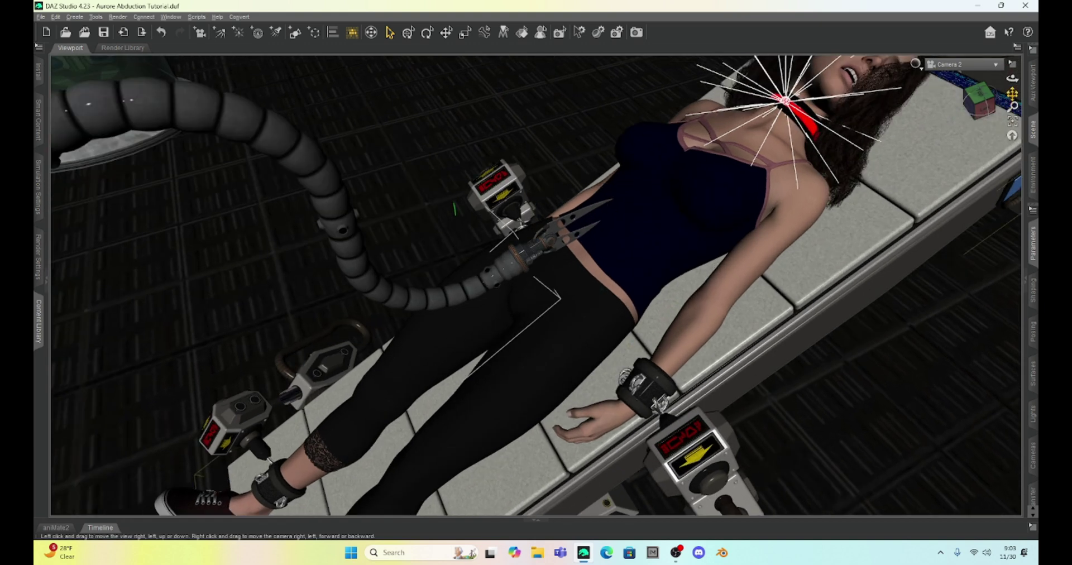
pyautogui.moveTo(1012, 92); pyautogui.dragTo(909, 137)
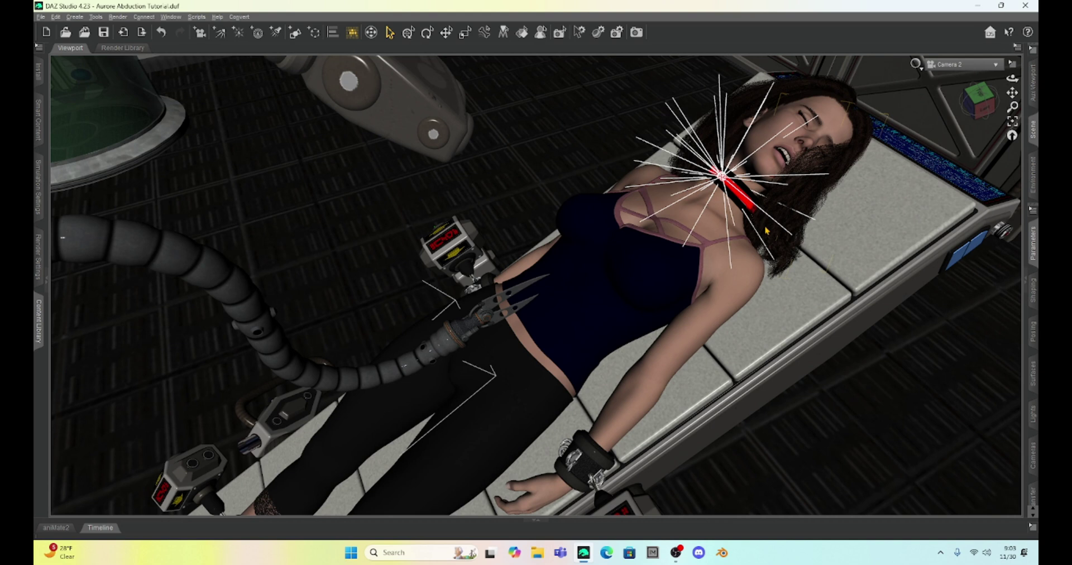
pyautogui.scroll(2, 766, 230)
pyautogui.scroll(-2, 765, 226)
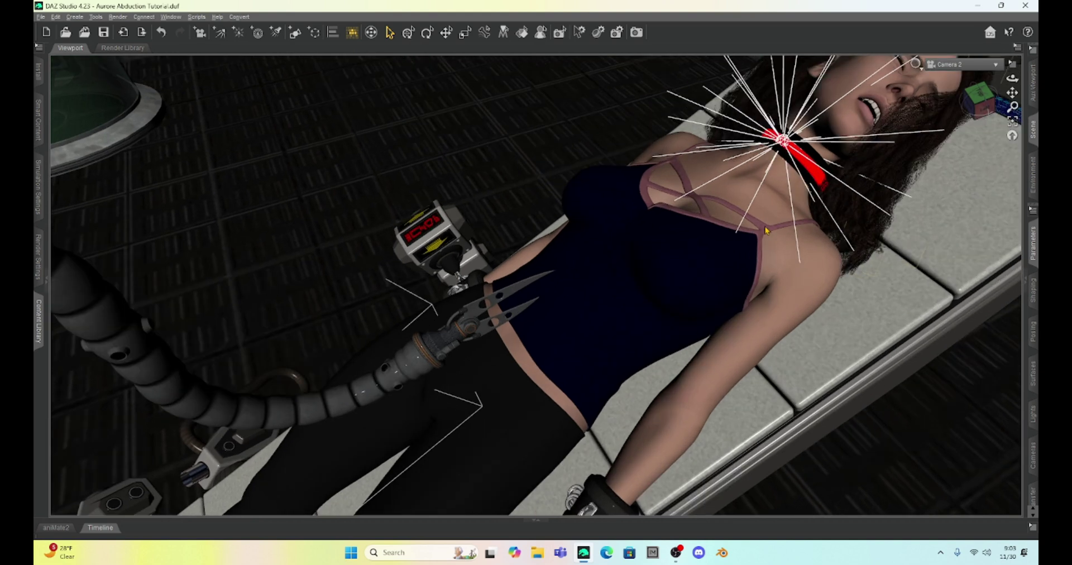
pyautogui.scroll(2, 943, 161)
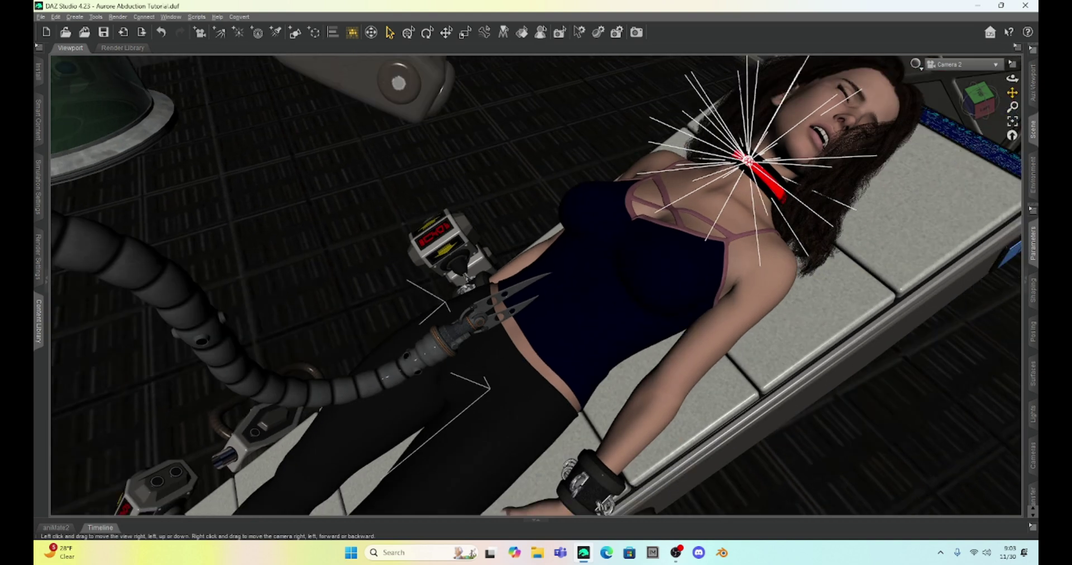
pyautogui.moveTo(1012, 93)
pyautogui.mouseDown()
pyautogui.moveTo(999, 100)
pyautogui.moveTo(1012, 93)
pyautogui.mouseUp()
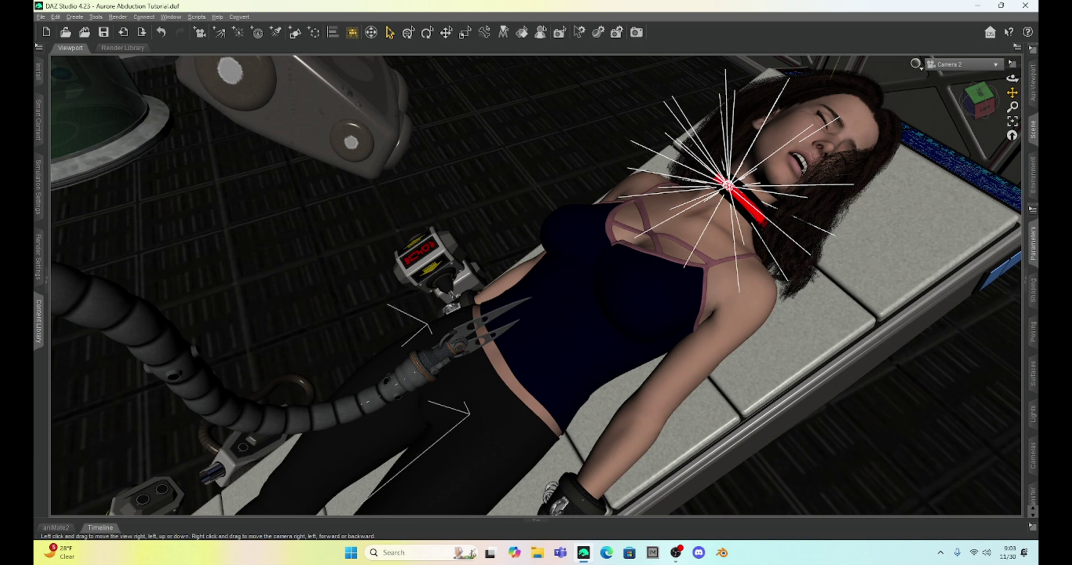
pyautogui.click(104, 32)
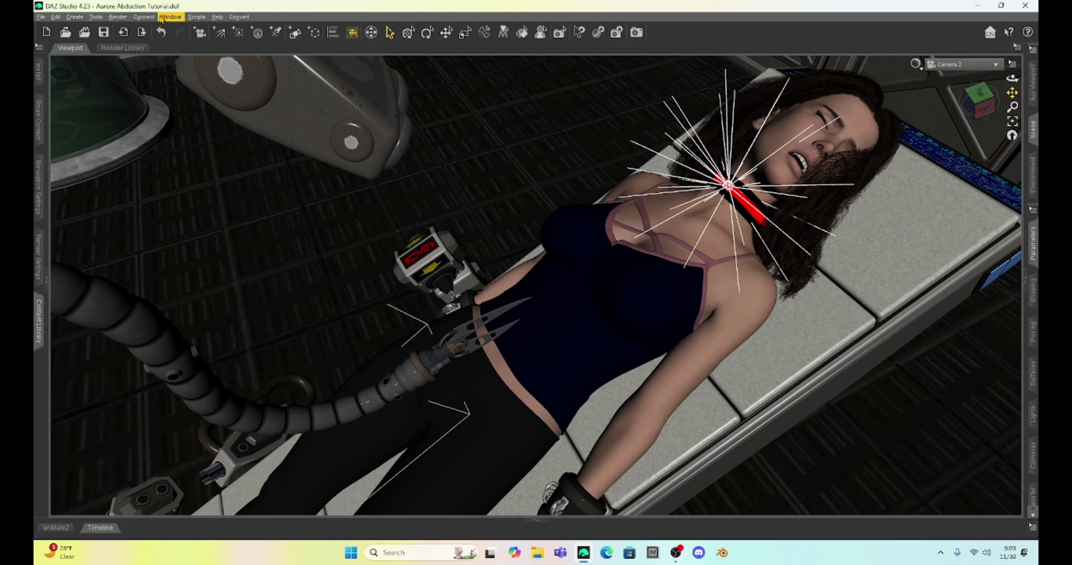
# Render the current camera view, then open Save Last Render and cancel the save dialog.
pyautogui.click(118, 18)
pyautogui.click(128, 28)
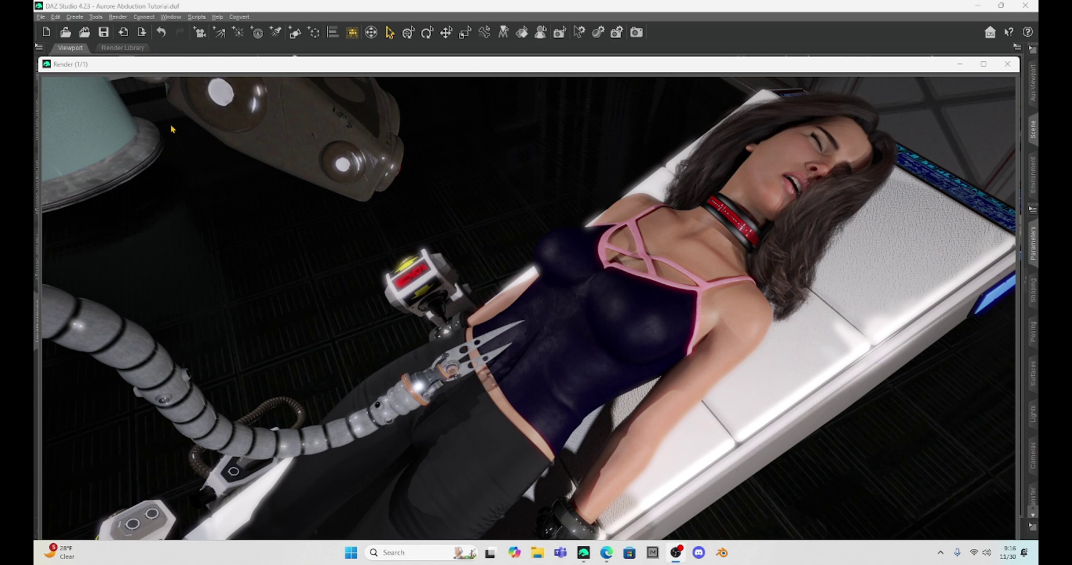
pyautogui.click(40, 18)
pyautogui.click(62, 81)
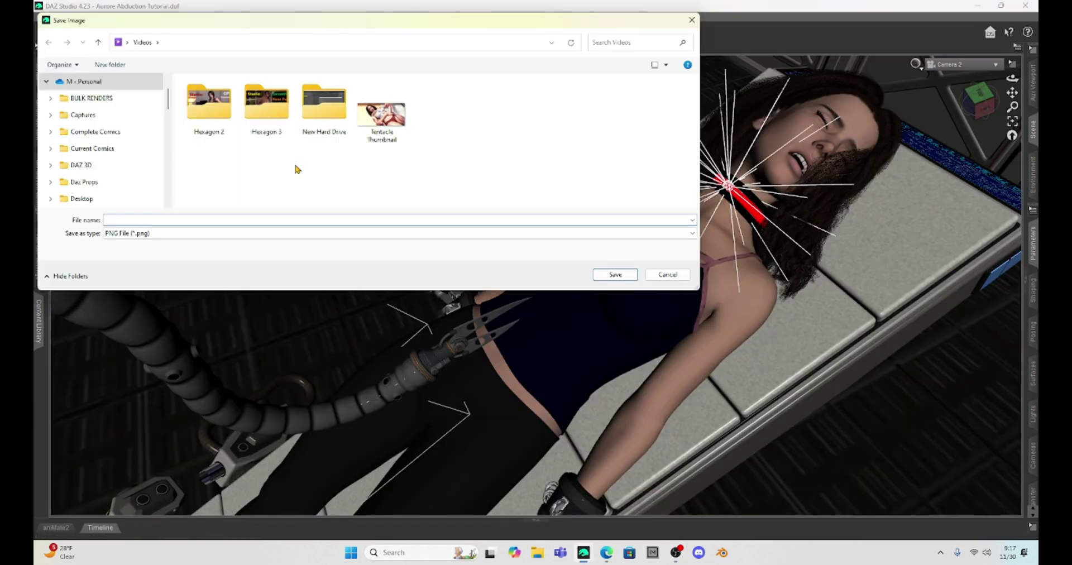
pyautogui.press('Escape')
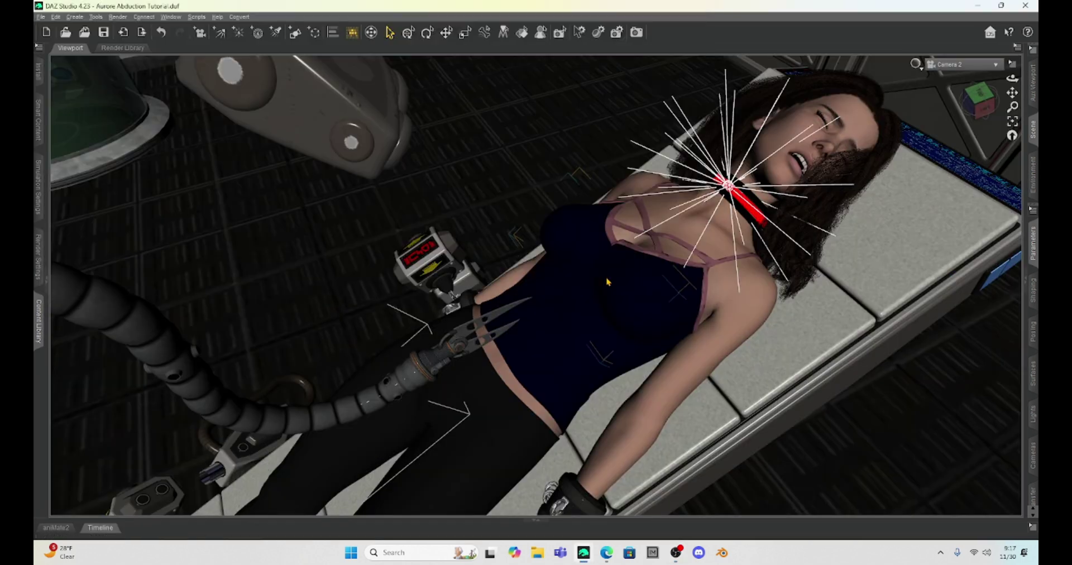
# On Genesis 8 Female, show the Ciel Bikini Top and hide the Casual Spring Top.
pyautogui.click(1030, 281)
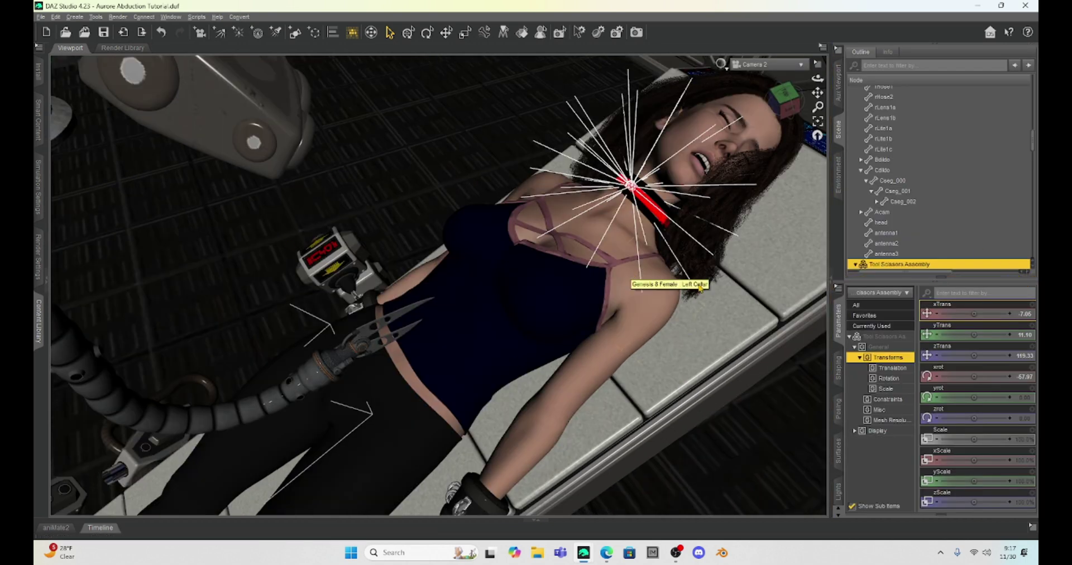
pyautogui.scroll(-9, 908, 208)
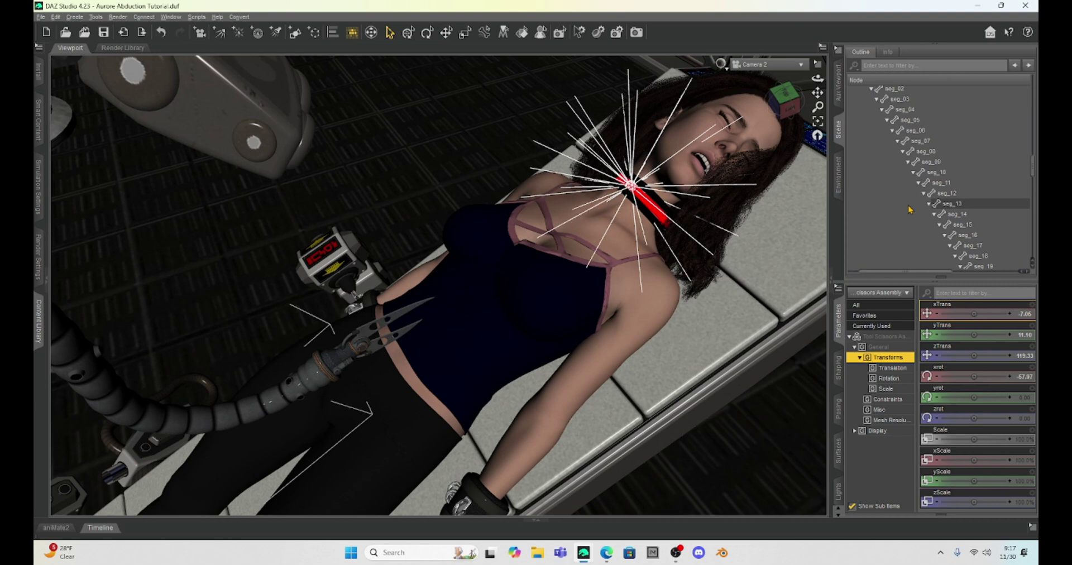
pyautogui.click(650, 314)
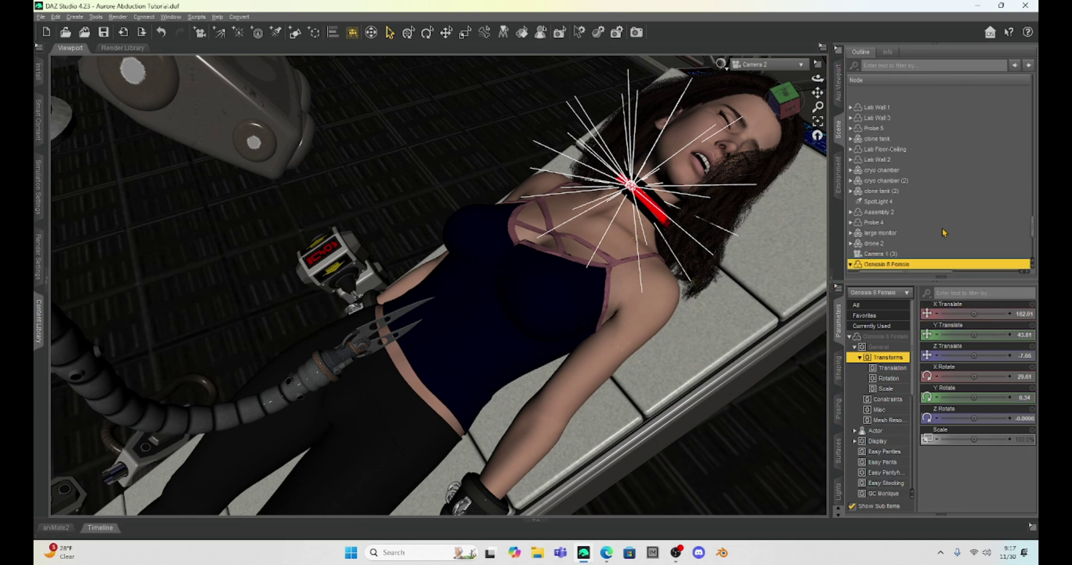
pyautogui.scroll(-5, 943, 232)
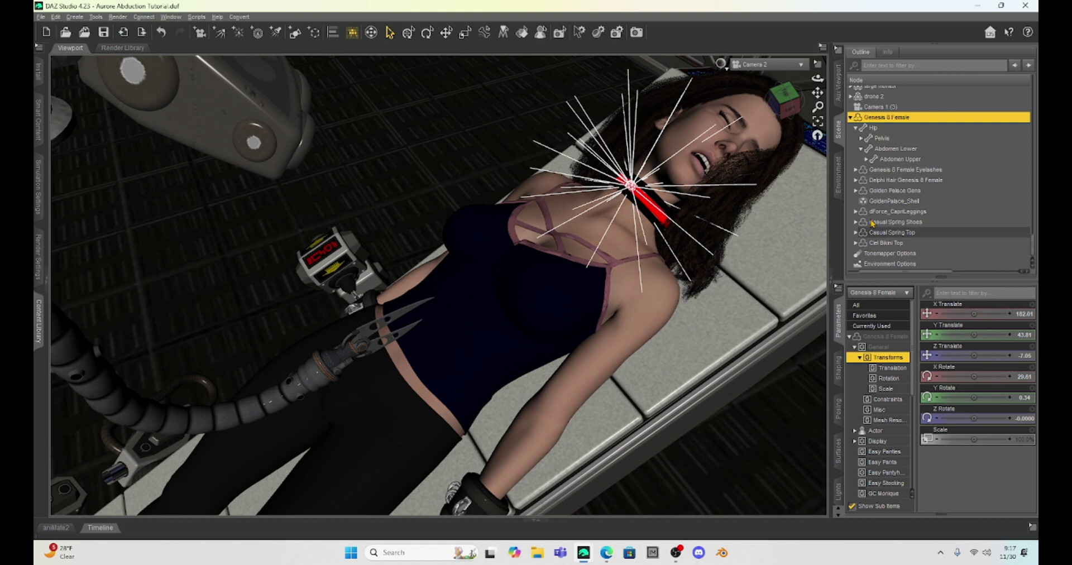
pyautogui.moveTo(882, 272); pyautogui.dragTo(848, 284)
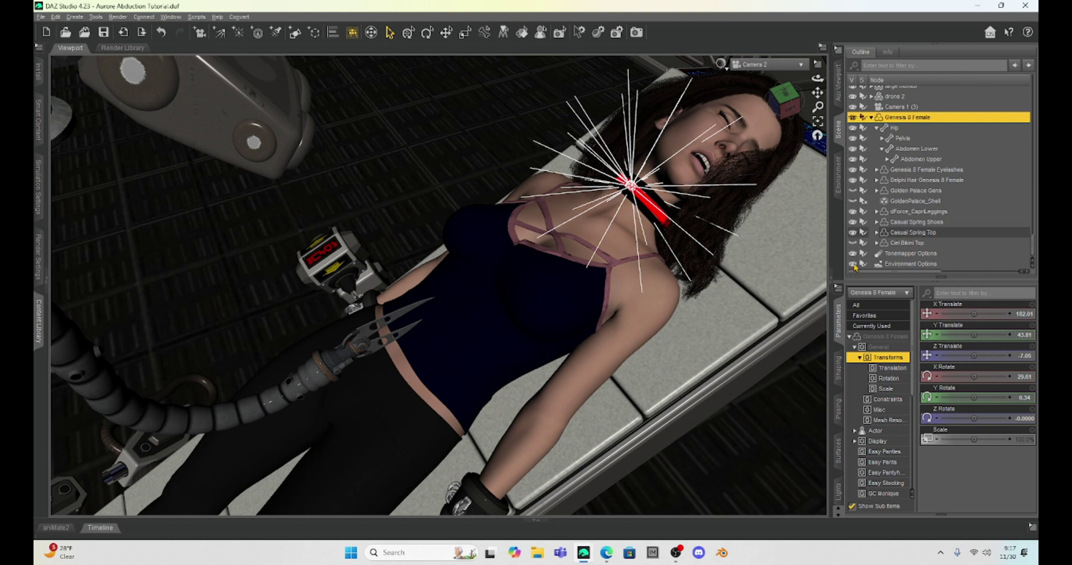
pyautogui.click(852, 243)
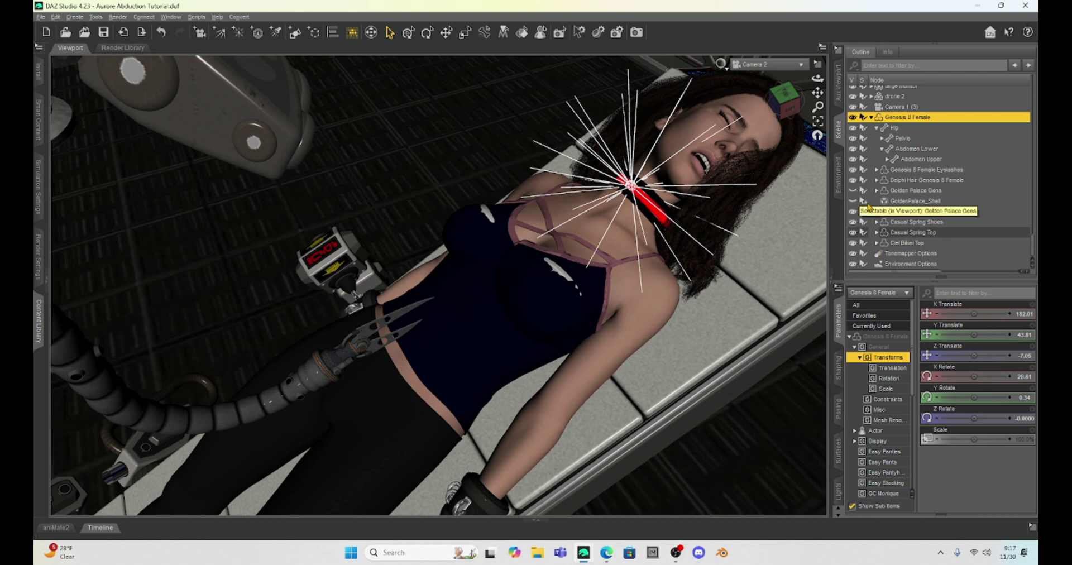
pyautogui.click(853, 233)
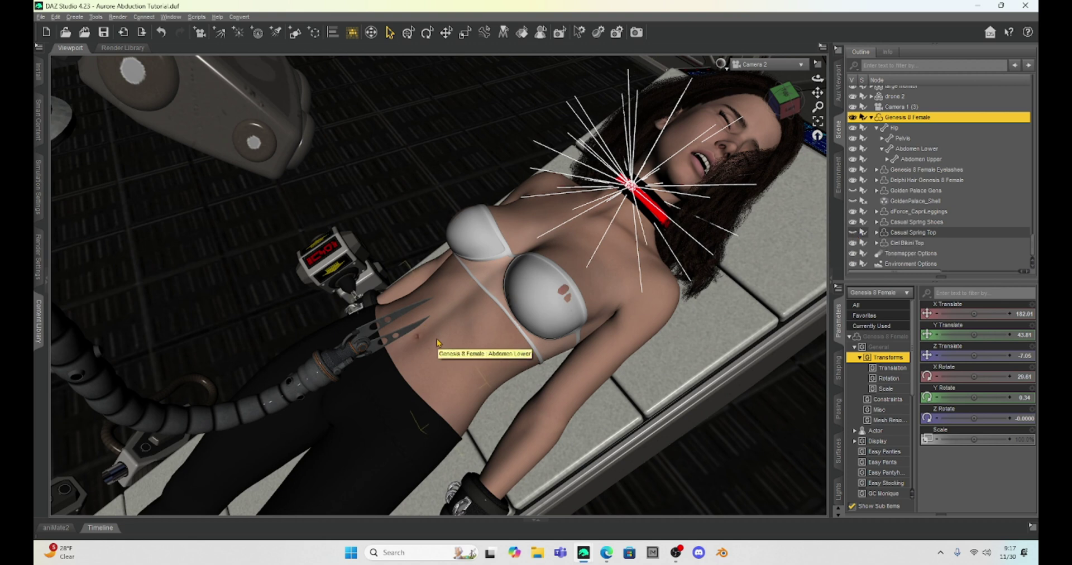
pyautogui.click(831, 283)
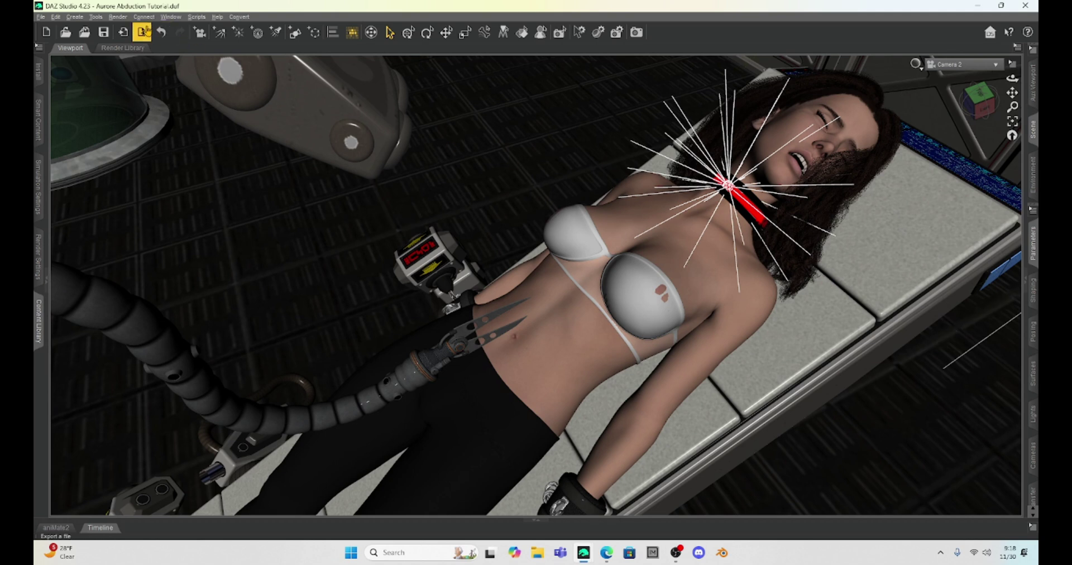
# Render the bikini-top view and save it via Save Last Render with a new file number.
pyautogui.click(118, 18)
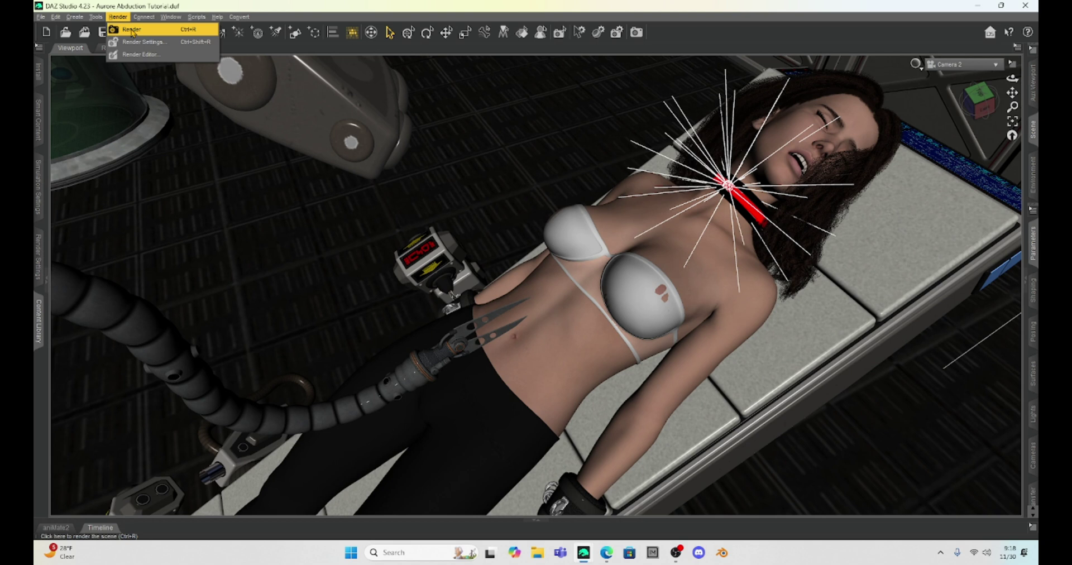
pyautogui.click(137, 37)
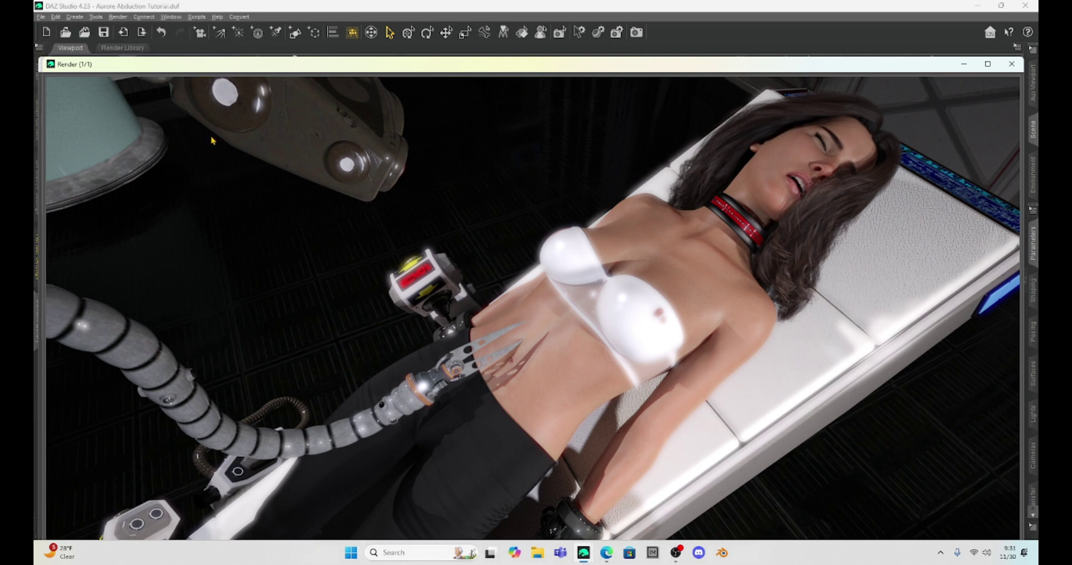
pyautogui.click(40, 17)
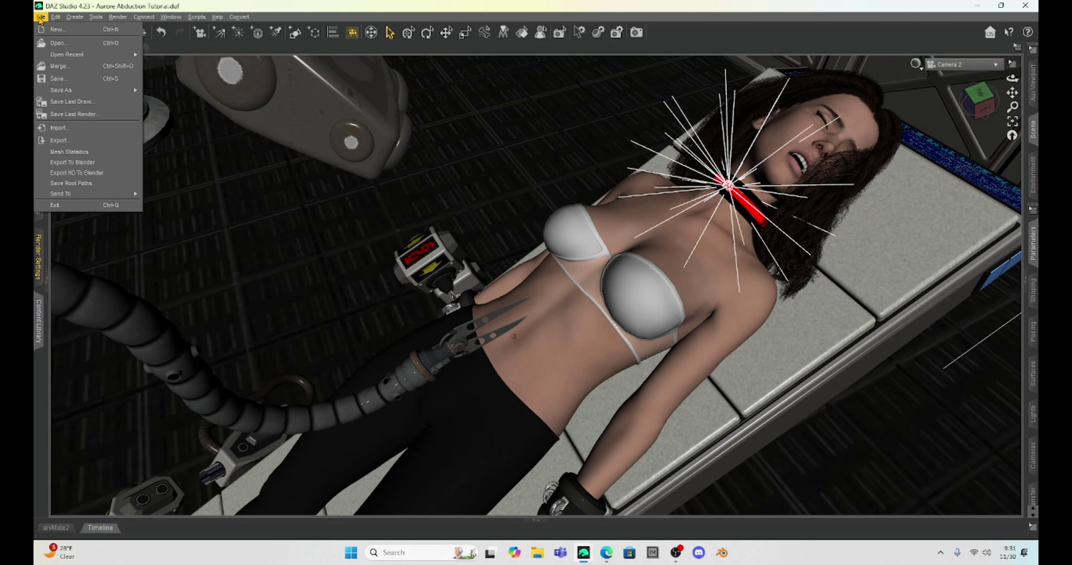
pyautogui.click(72, 114)
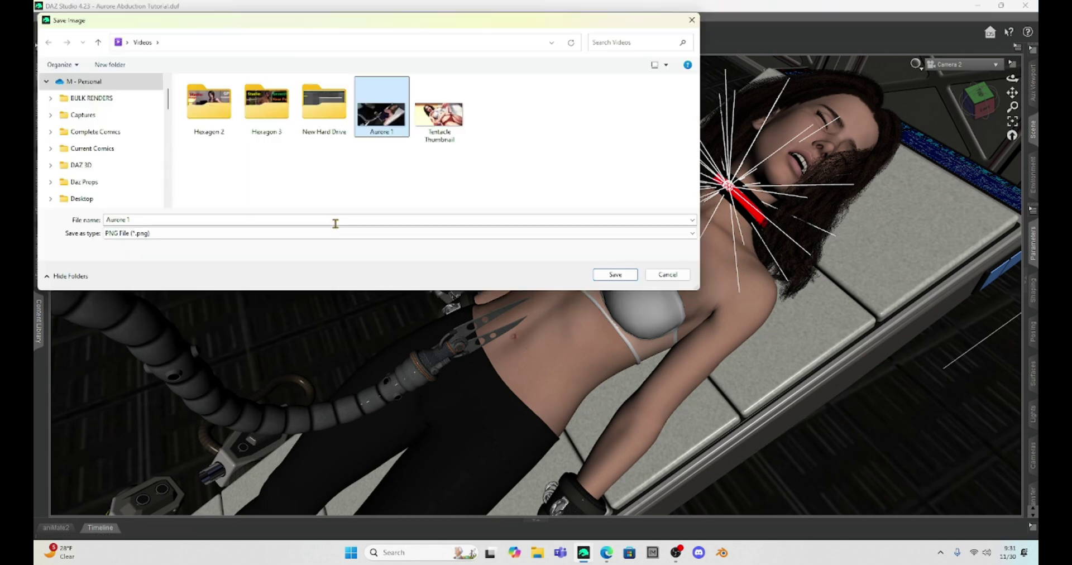
pyautogui.doubleClick(335, 222)
pyautogui.press('Escape')
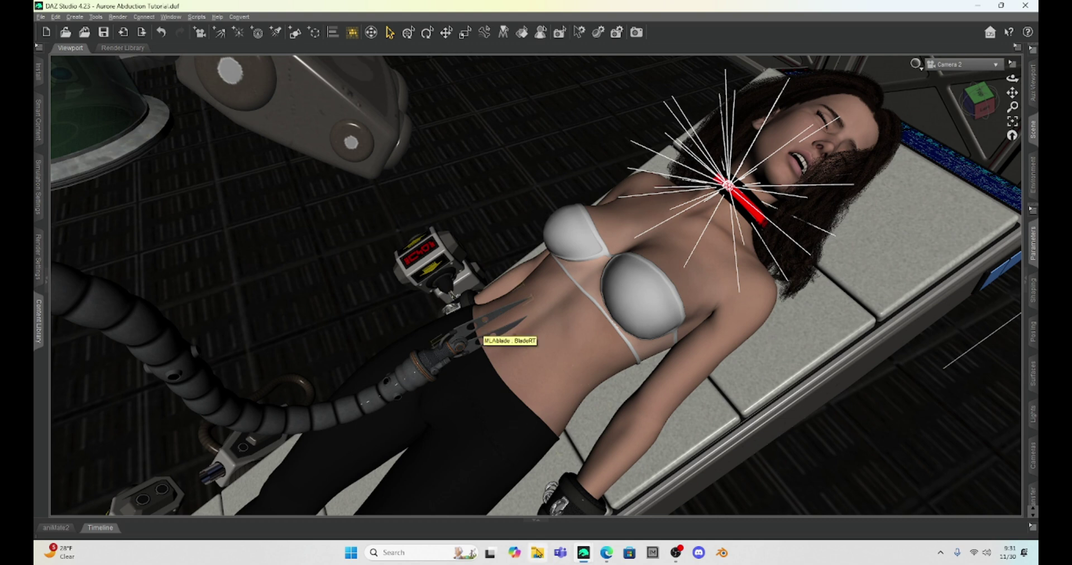
# Open Aurore 2 from the Videos folder in GIMP using Open with.
pyautogui.click(537, 552)
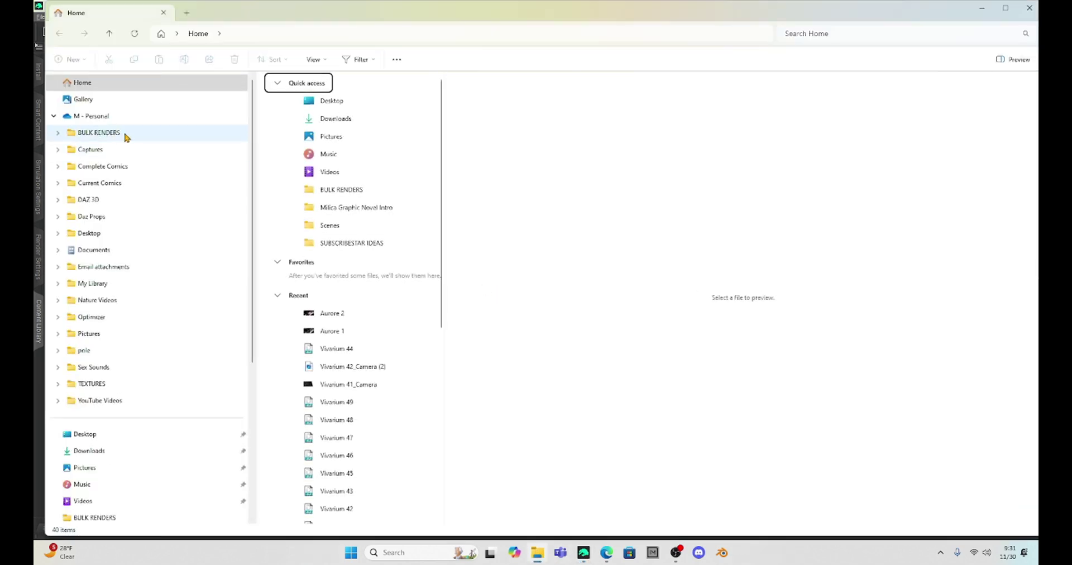
pyautogui.click(114, 133)
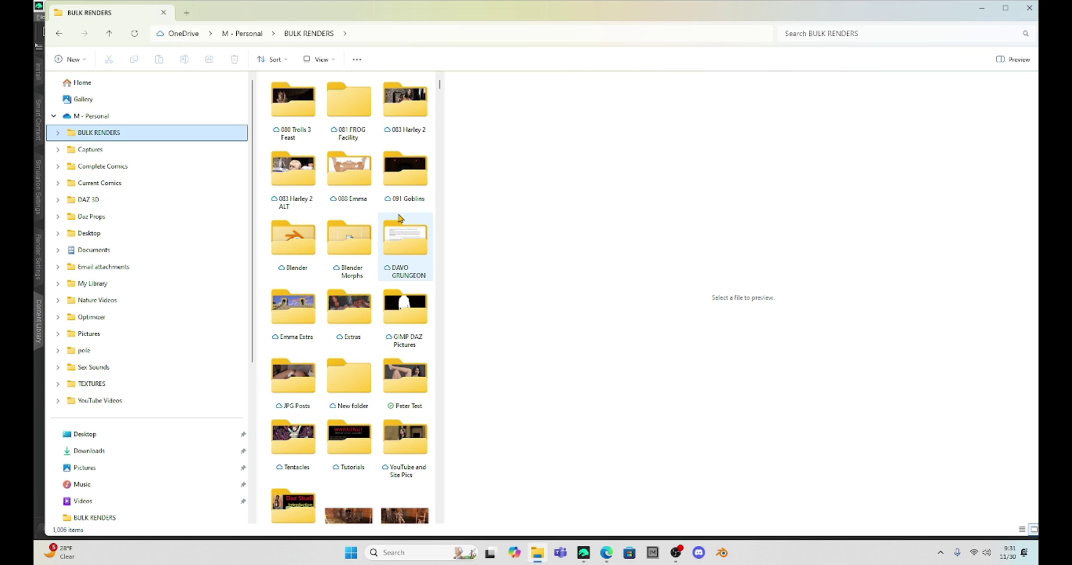
pyautogui.click(83, 501)
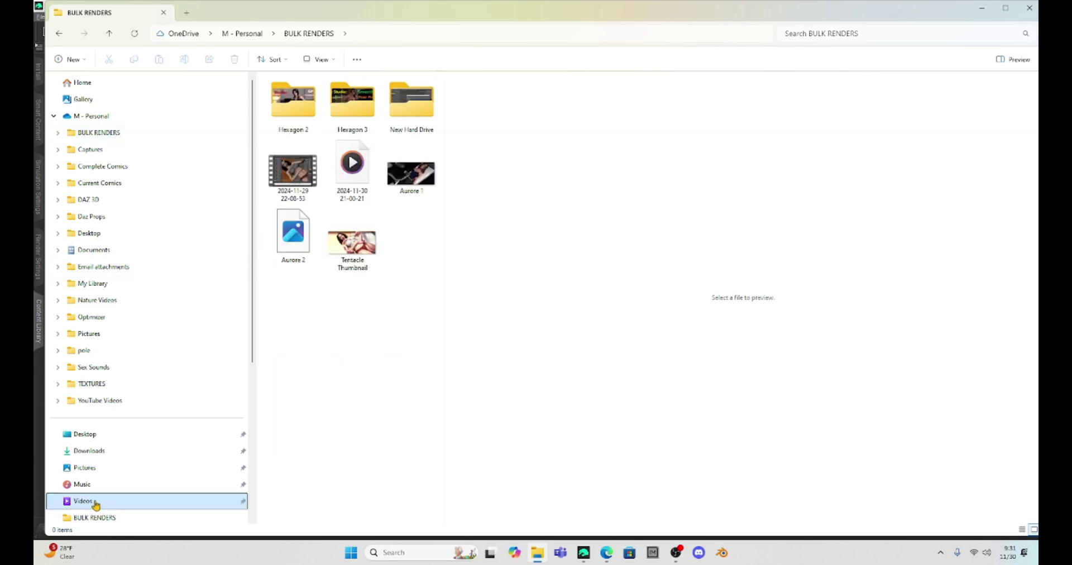
pyautogui.rightClick(416, 178)
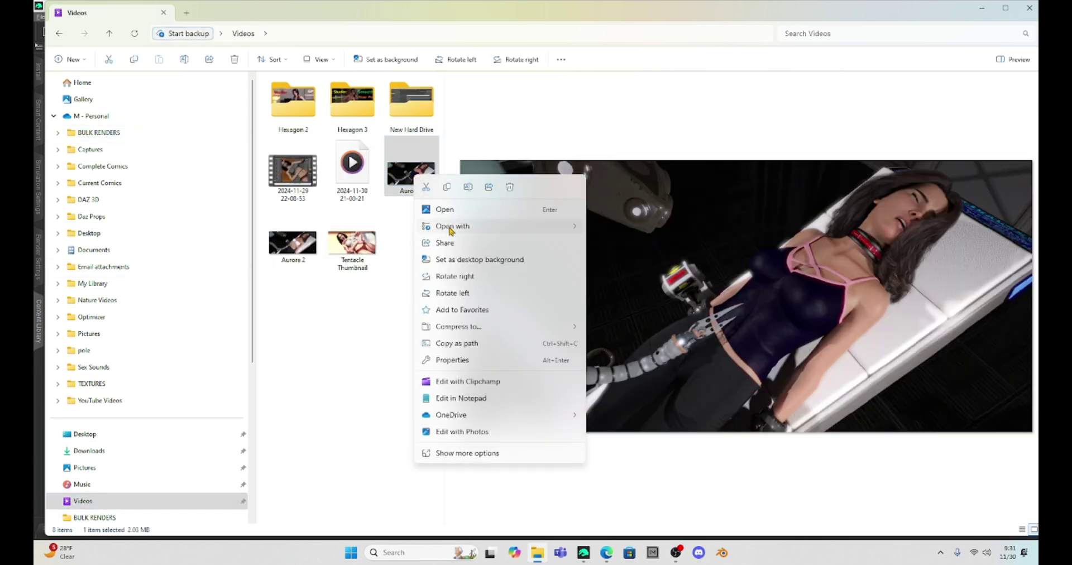
pyautogui.moveTo(452, 226)
pyautogui.press('Escape')
pyautogui.rightClick(293, 212)
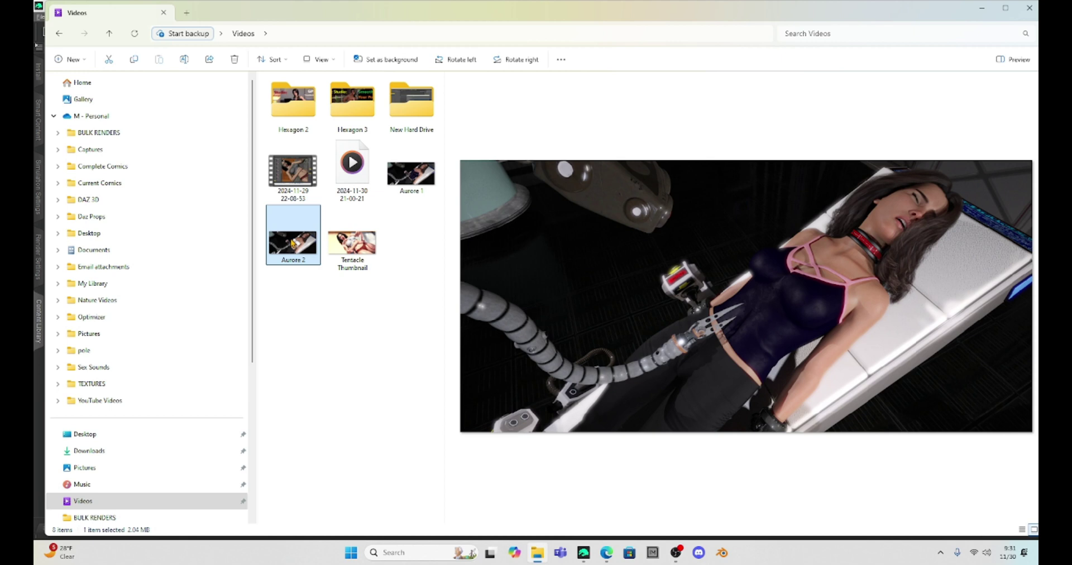
pyautogui.moveTo(385, 247)
pyautogui.click(486, 246)
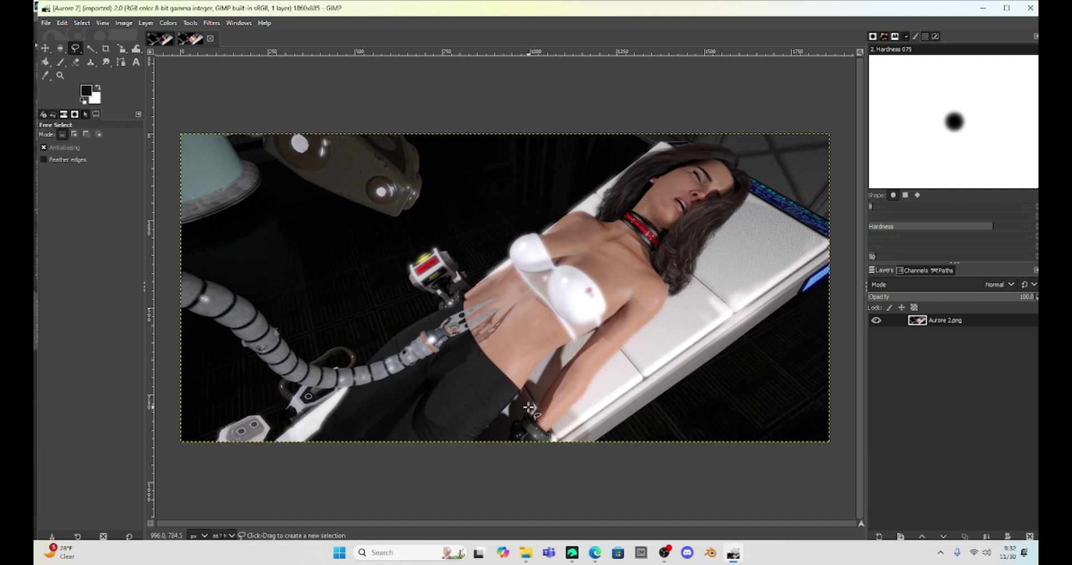
# Trace a freehand outline from the hip around the waist and tubes, closing it into a selection.
pyautogui.moveTo(529, 407)
pyautogui.mouseDown()
pyautogui.moveTo(500, 373)
pyautogui.moveTo(496, 321)
pyautogui.mouseUp()
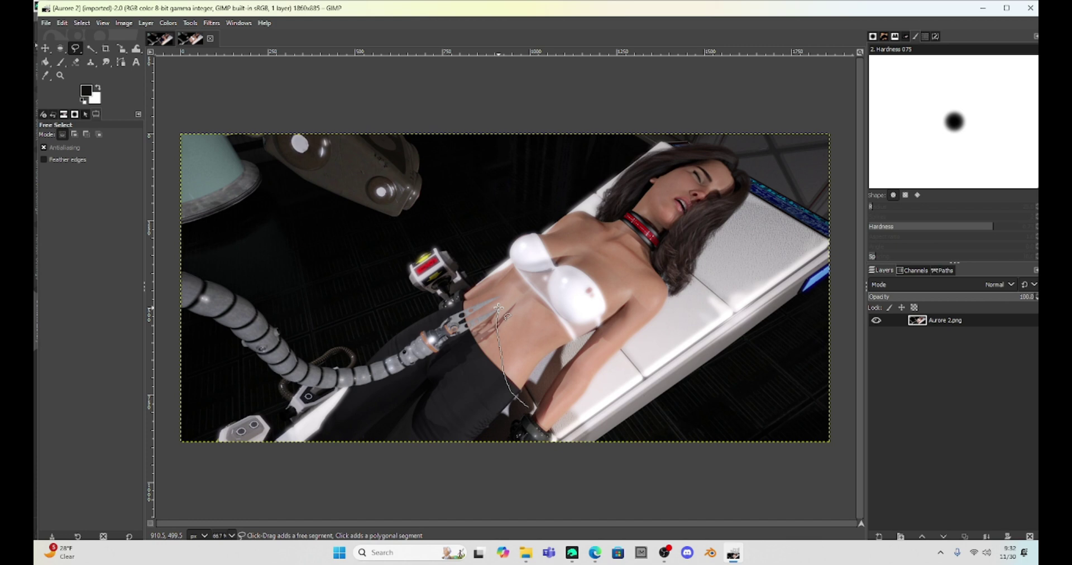
pyautogui.moveTo(487, 307)
pyautogui.mouseDown()
pyautogui.moveTo(295, 206)
pyautogui.moveTo(264, 218)
pyautogui.moveTo(239, 253)
pyautogui.moveTo(232, 325)
pyautogui.moveTo(273, 403)
pyautogui.moveTo(323, 423)
pyautogui.moveTo(468, 410)
pyautogui.moveTo(528, 408)
pyautogui.mouseUp()
pyautogui.press('Return')
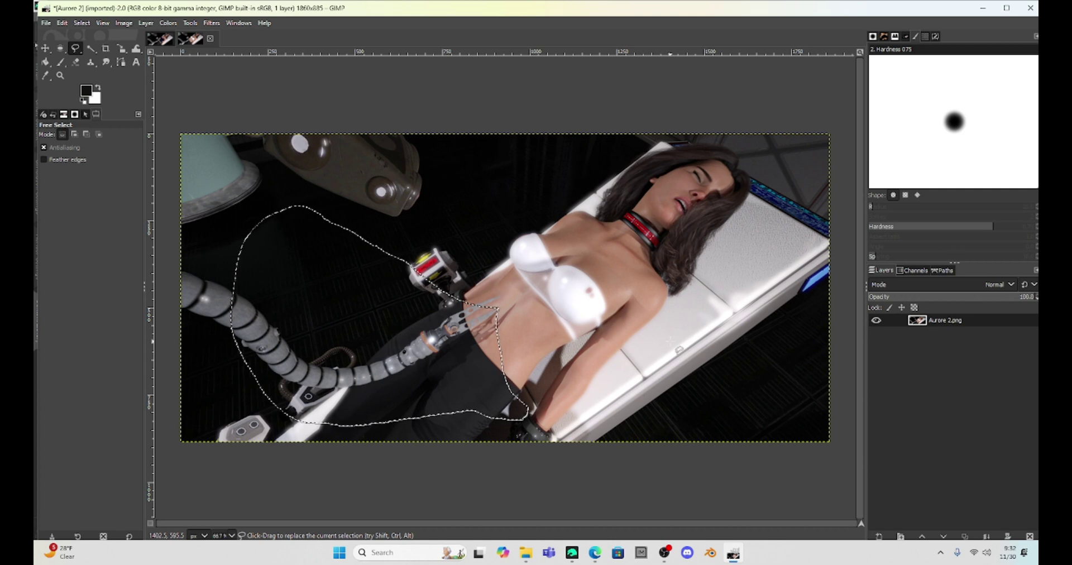
# Copy the selection into Aurore 1, position it over her waist and anchor it.
pyautogui.hotkey('ctrl', 'c')
pyautogui.click(161, 40)
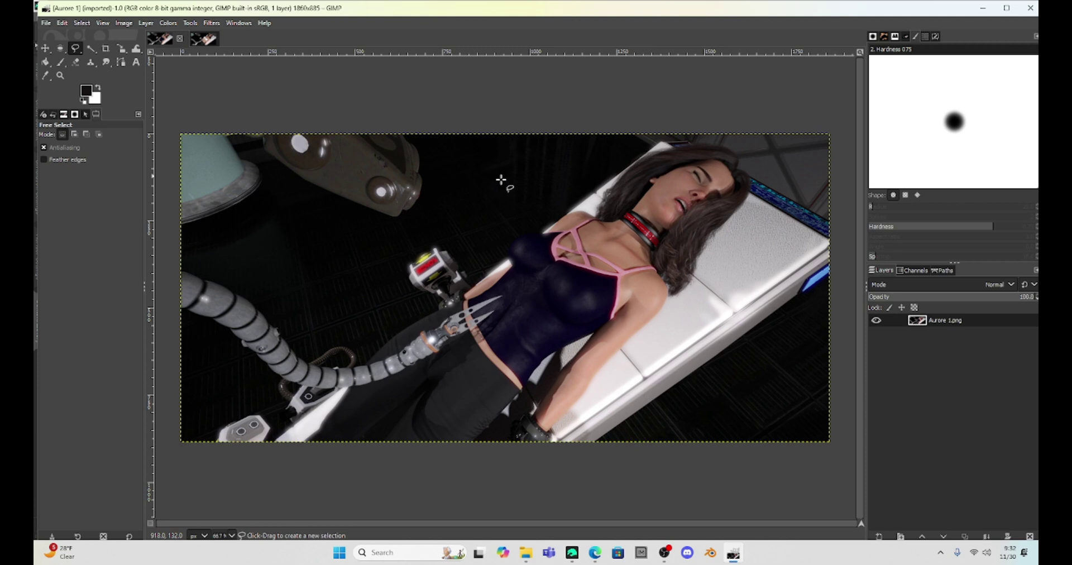
pyautogui.press('ctrl')
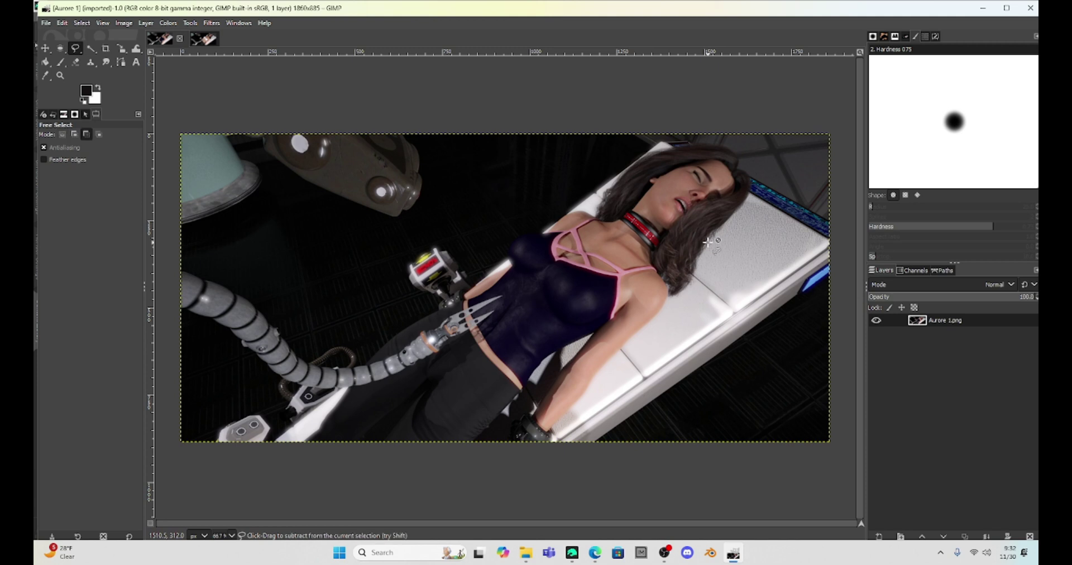
pyautogui.hotkey('ctrl', 'v')
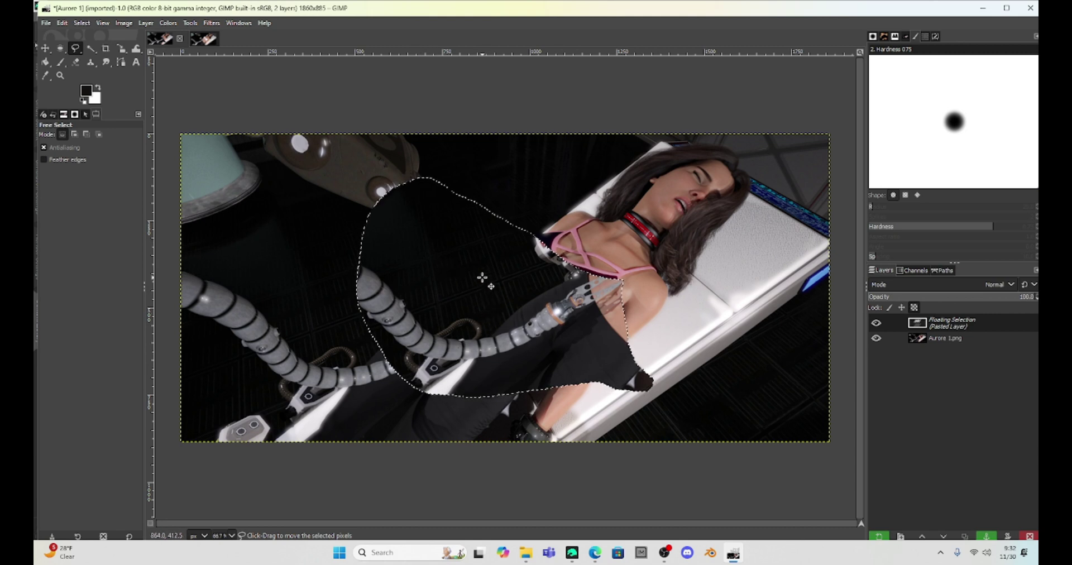
pyautogui.moveTo(483, 281); pyautogui.dragTo(357, 306)
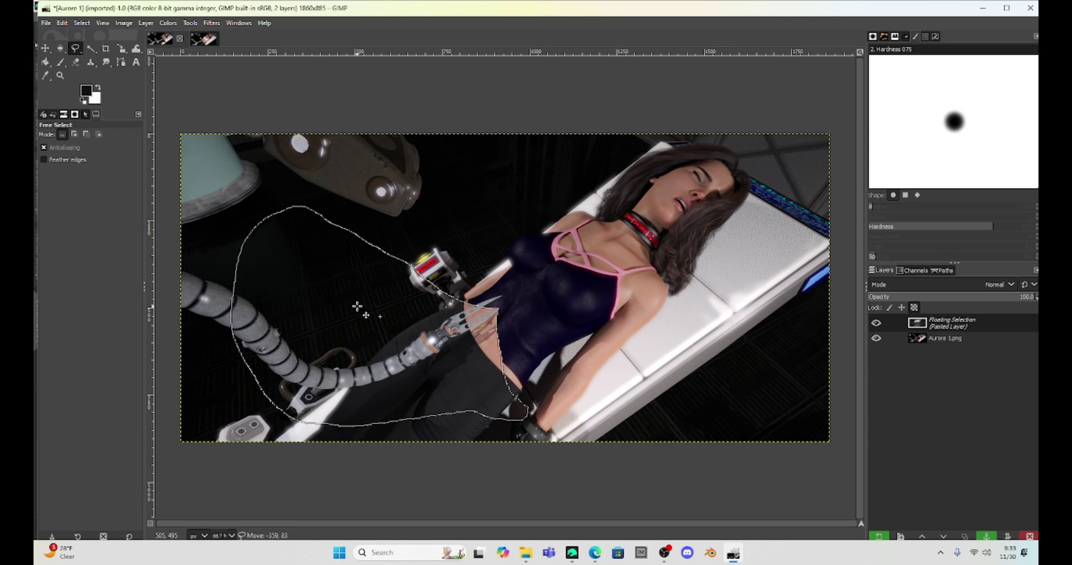
pyautogui.click(694, 317)
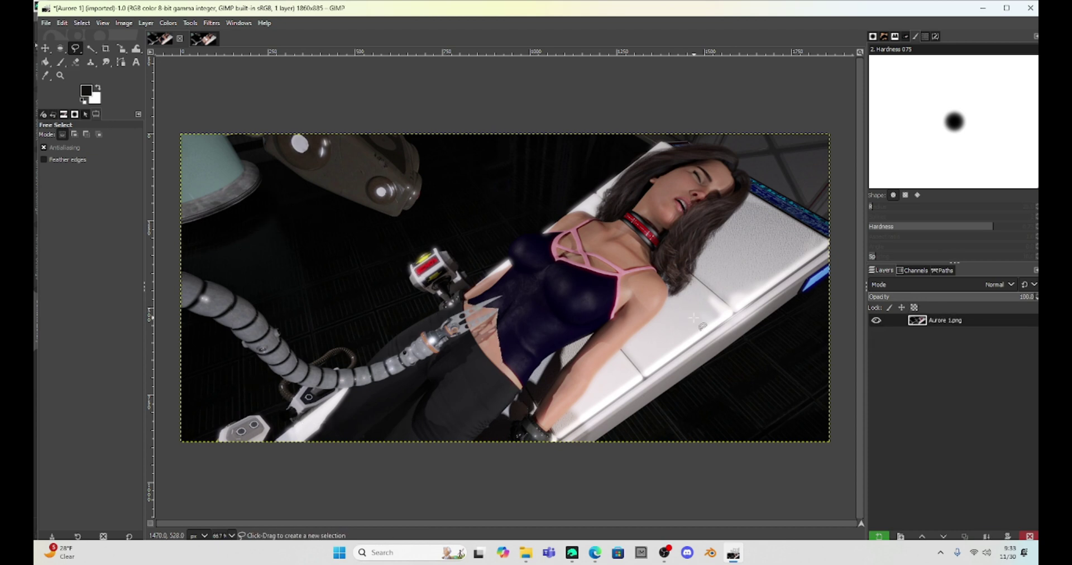
pyautogui.hotkey('ctrl', 'v')
pyautogui.moveTo(379, 311); pyautogui.dragTo(377, 308)
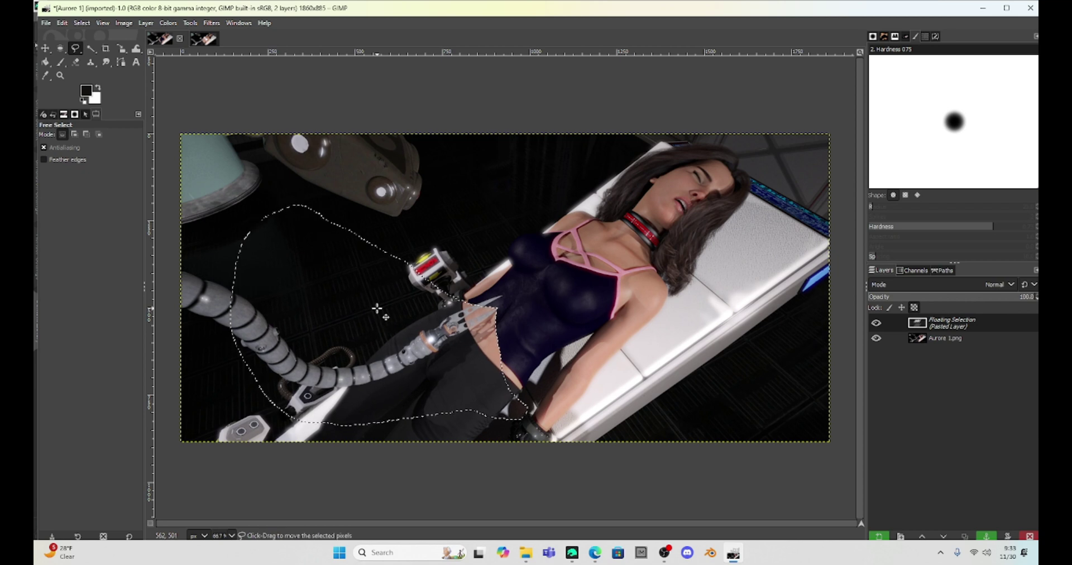
pyautogui.click(562, 241)
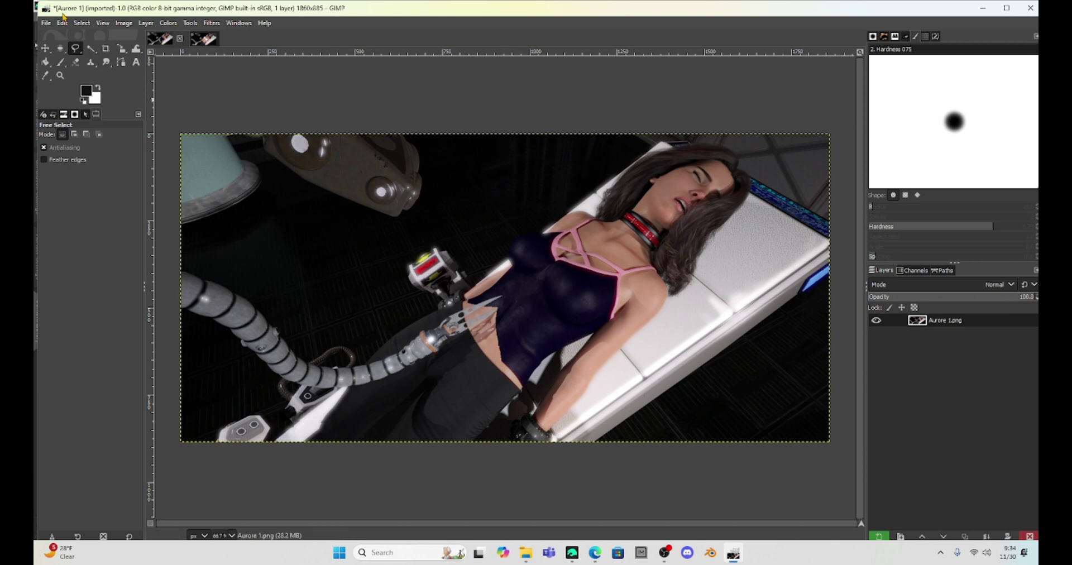
# Zoom to 4:1 on the belly seam and select the Smudge tool at size 36.
pyautogui.click(104, 25)
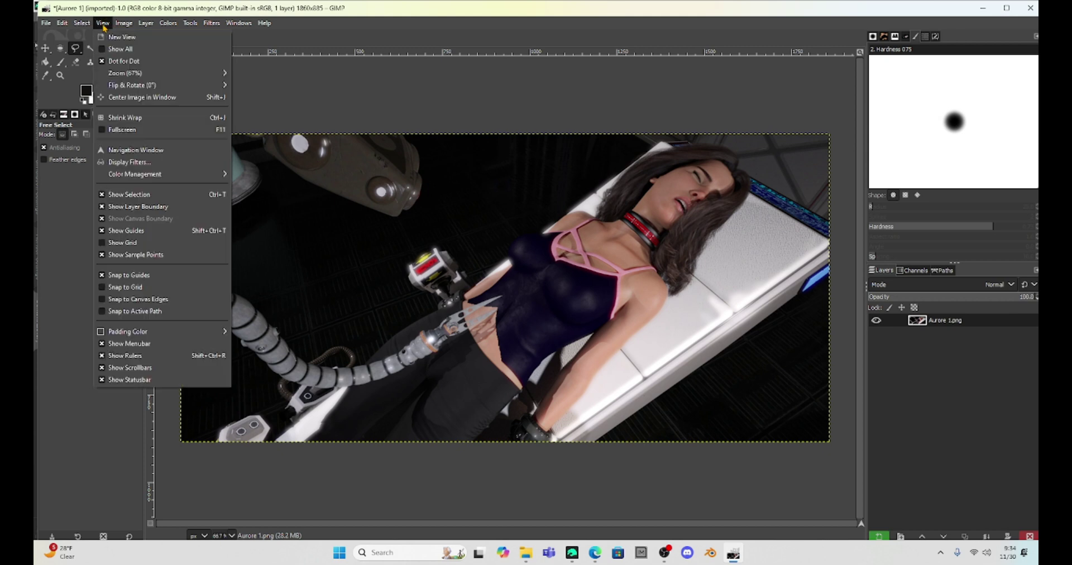
pyautogui.moveTo(126, 73)
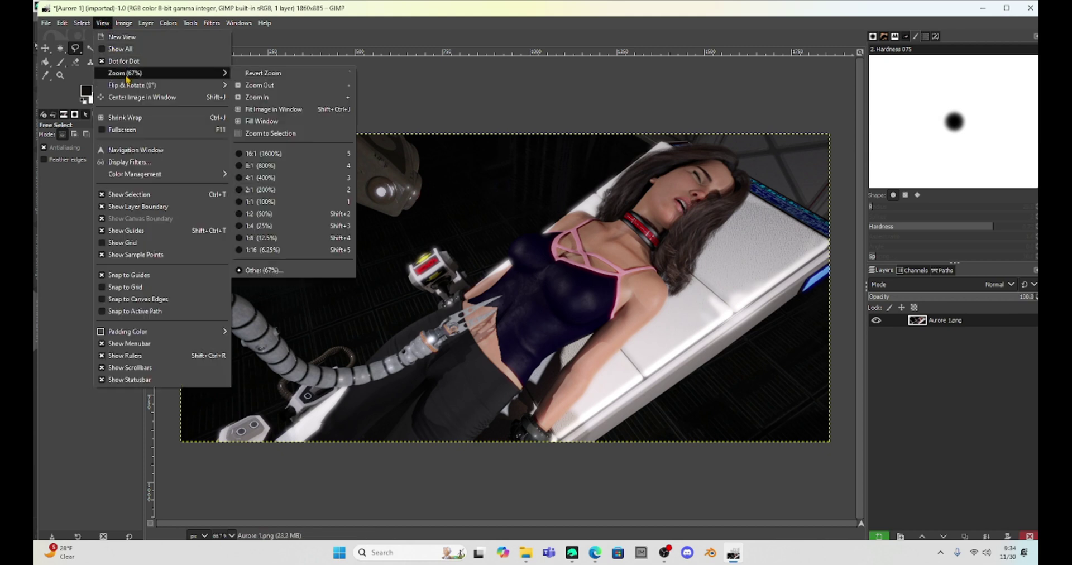
pyautogui.click(288, 179)
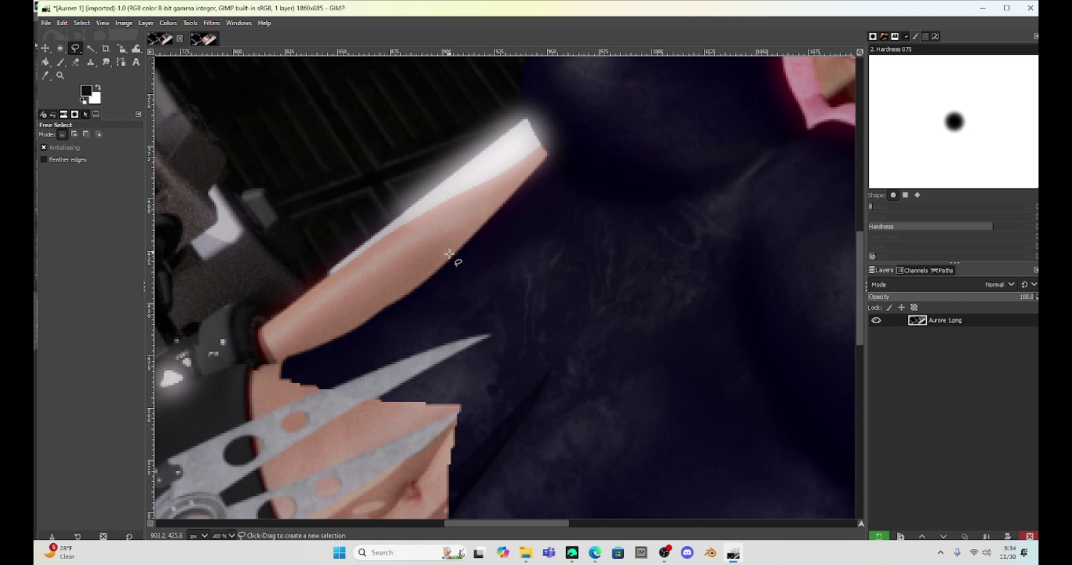
pyautogui.scroll(-5, 457, 283)
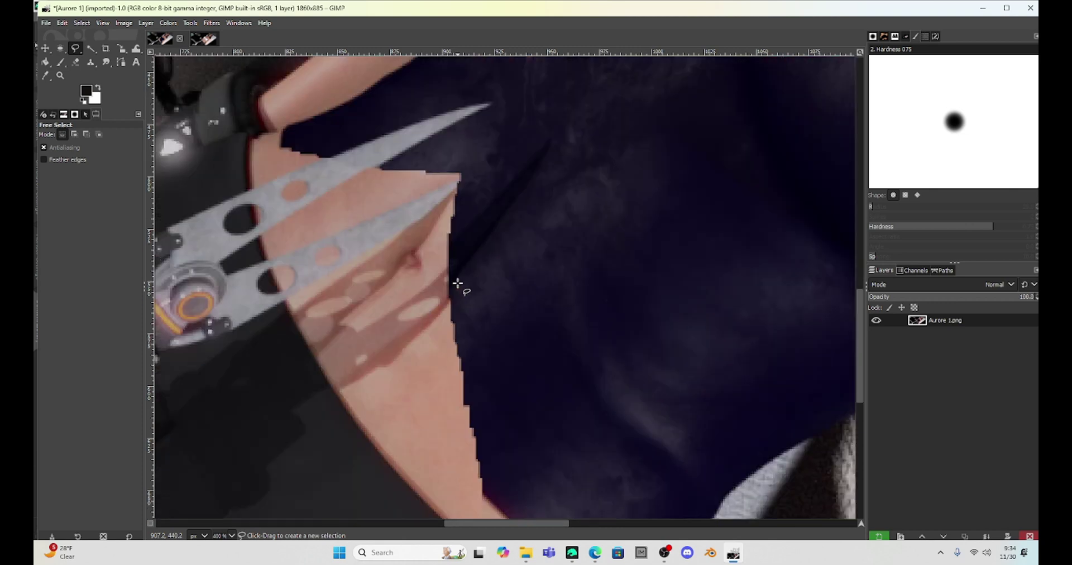
pyautogui.scroll(-3, 458, 284)
pyautogui.scroll(3, 458, 284)
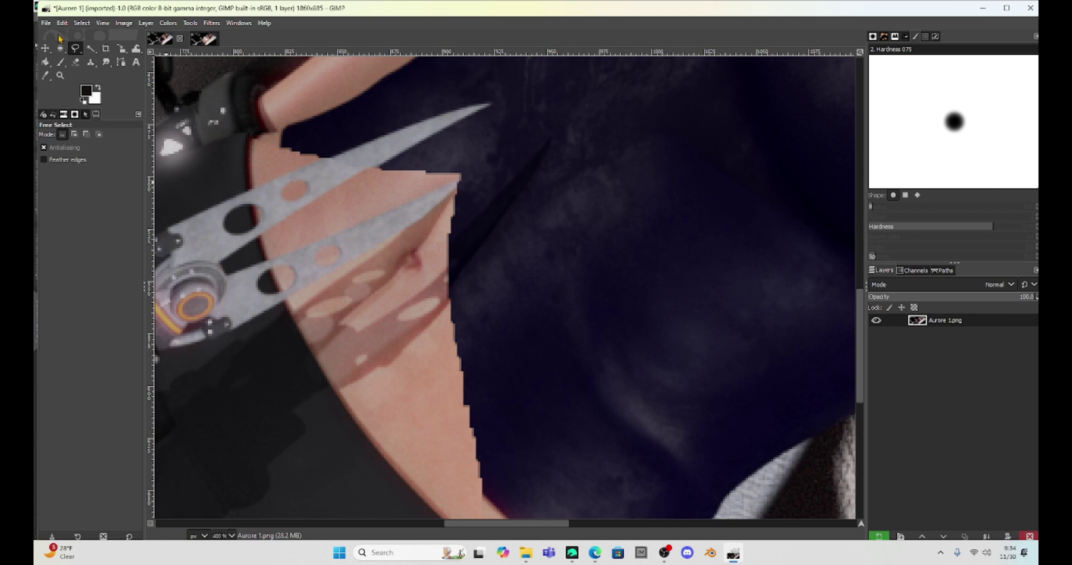
pyautogui.click(106, 61)
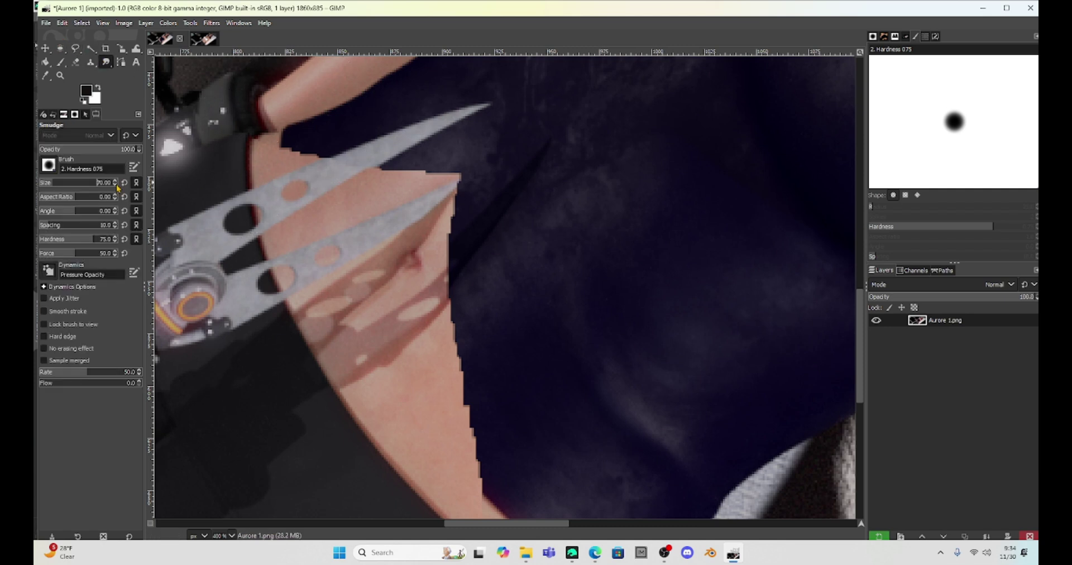
pyautogui.write('36')
pyautogui.press('Return')
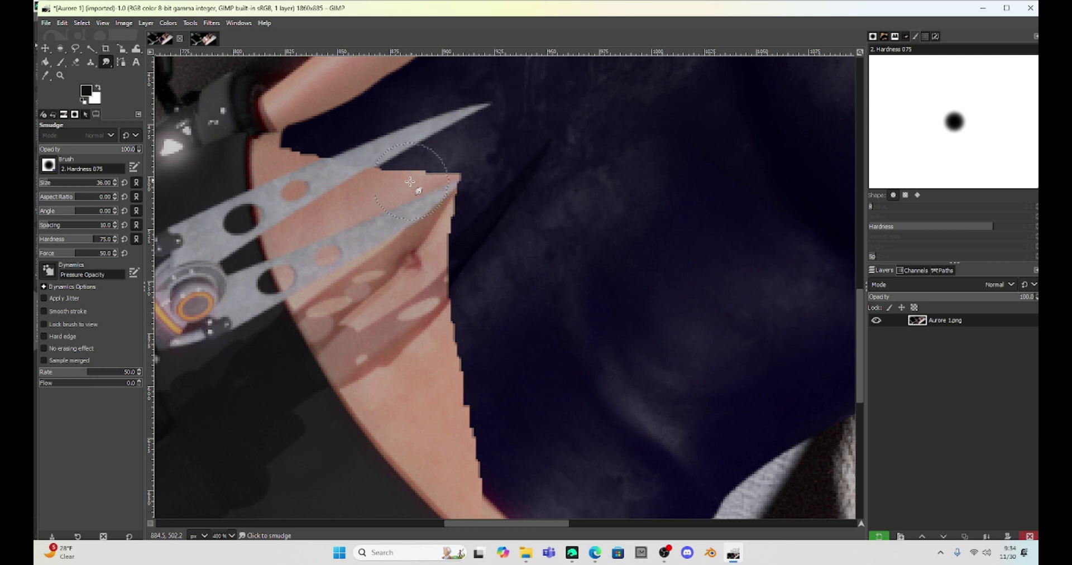
# Smudge the skin-to-fabric edge, the blade-tip corner and the dark gap under the blade.
pyautogui.scroll(-14, 116, 186)
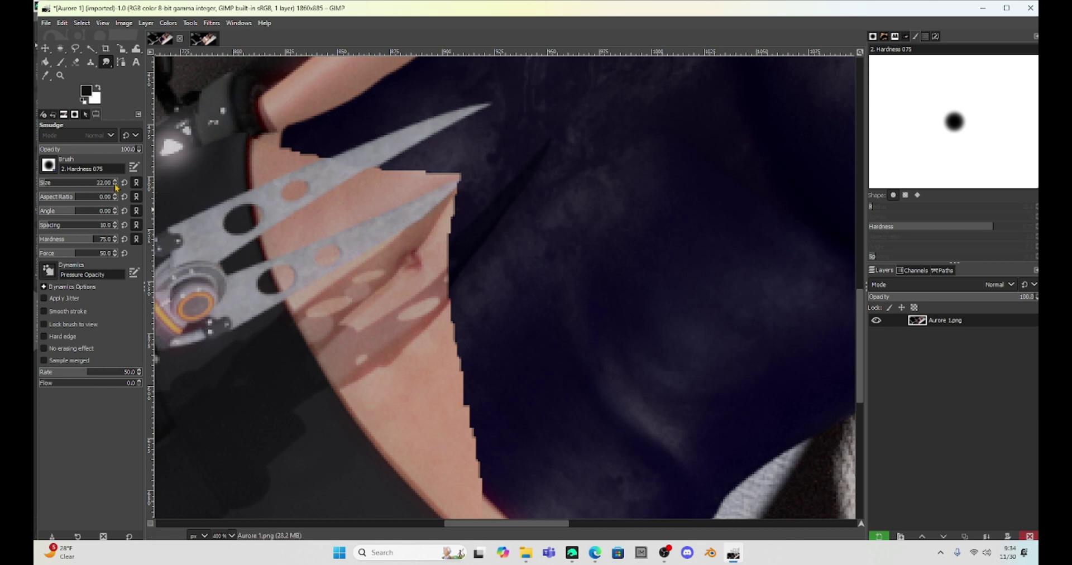
pyautogui.scroll(-1, 116, 187)
pyautogui.scroll(4, 115, 186)
pyautogui.scroll(-1, 116, 187)
pyautogui.scroll(-2, 116, 187)
pyautogui.moveTo(482, 470)
pyautogui.mouseDown()
pyautogui.moveTo(452, 297)
pyautogui.moveTo(487, 491)
pyautogui.moveTo(453, 299)
pyautogui.mouseUp()
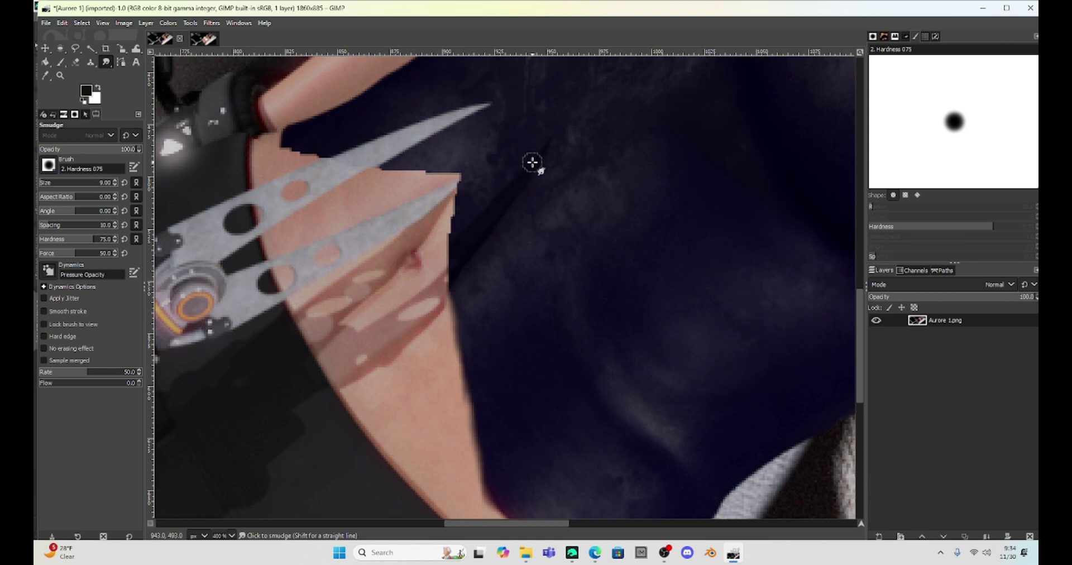
pyautogui.moveTo(461, 193)
pyautogui.mouseDown()
pyautogui.moveTo(450, 287)
pyautogui.moveTo(441, 253)
pyautogui.moveTo(449, 248)
pyautogui.moveTo(454, 302)
pyautogui.mouseUp()
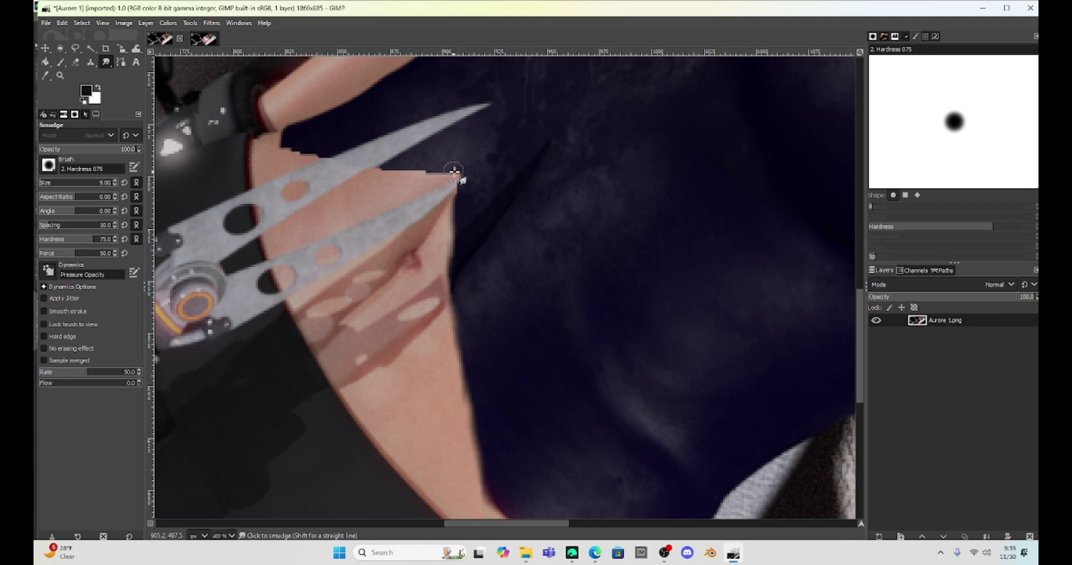
pyautogui.moveTo(463, 170); pyautogui.dragTo(389, 172)
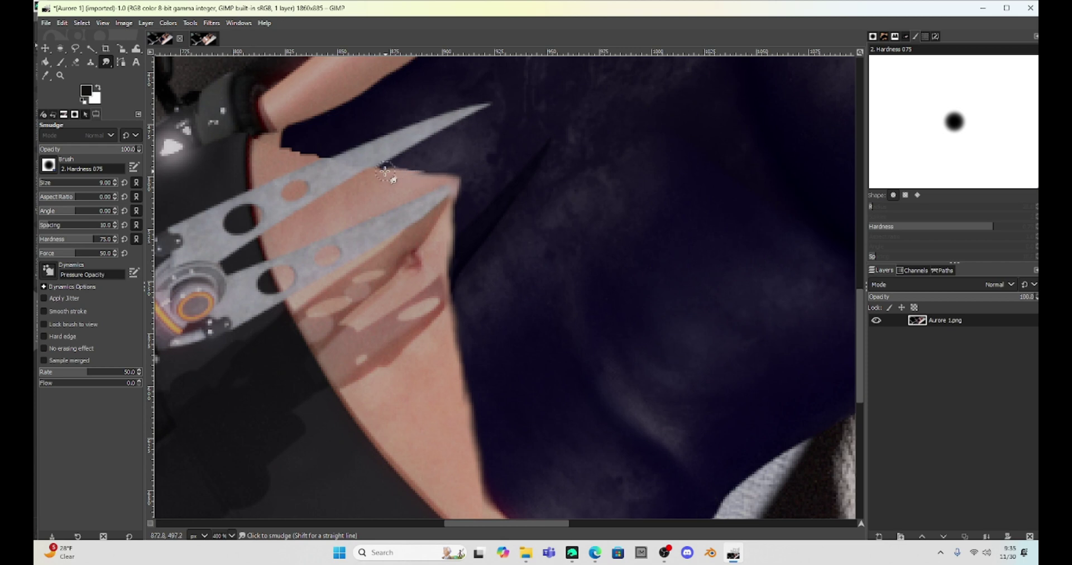
pyautogui.moveTo(274, 148)
pyautogui.mouseDown()
pyautogui.moveTo(325, 153)
pyautogui.moveTo(254, 174)
pyautogui.moveTo(299, 133)
pyautogui.moveTo(262, 135)
pyautogui.moveTo(285, 158)
pyautogui.moveTo(326, 133)
pyautogui.moveTo(270, 138)
pyautogui.mouseUp()
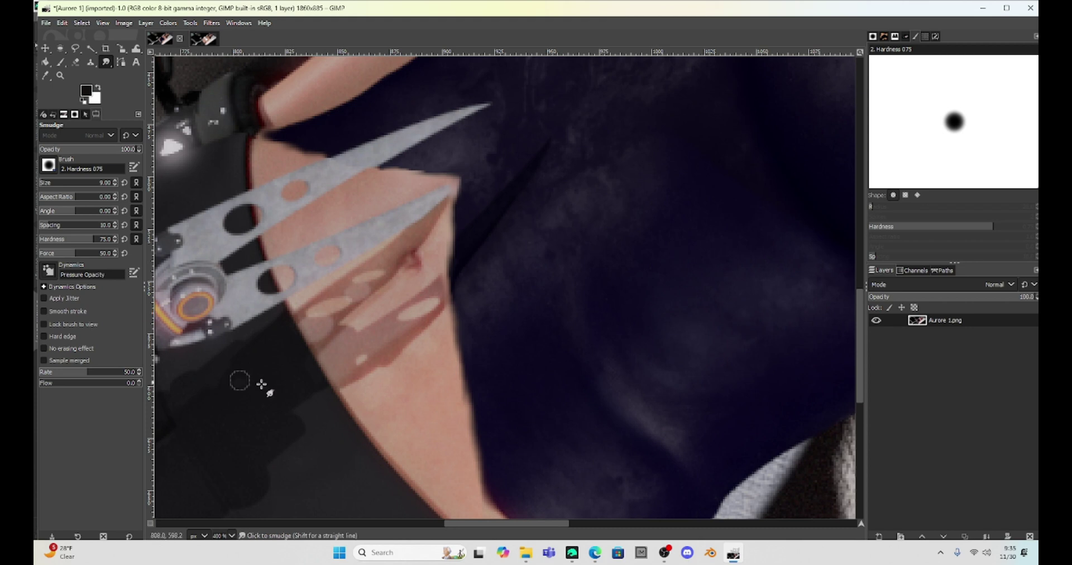
# Set the view zoom to 1:1 (100%).
pyautogui.click(102, 23)
pyautogui.moveTo(128, 74)
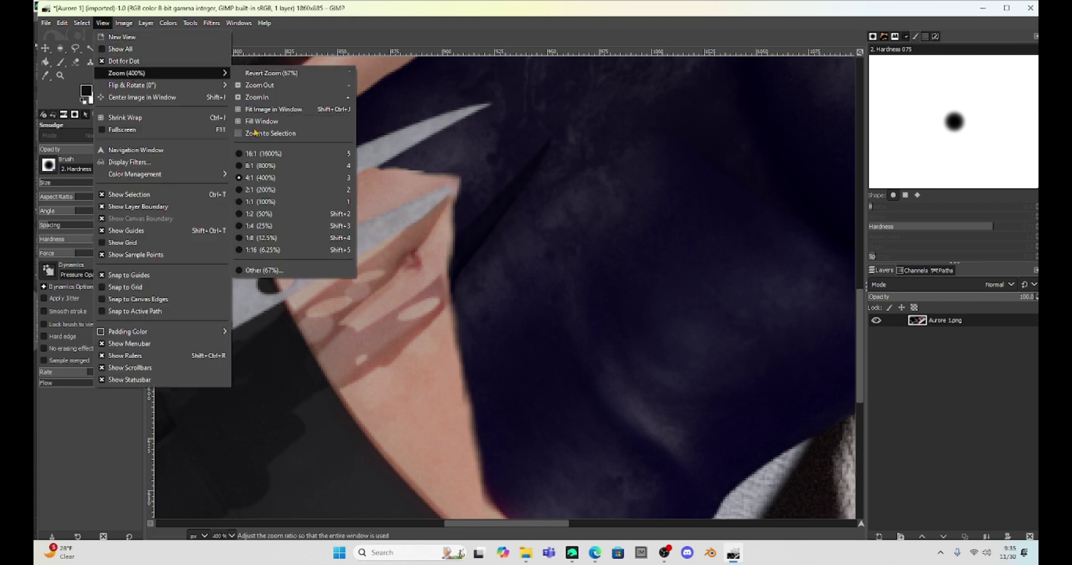
pyautogui.click(260, 202)
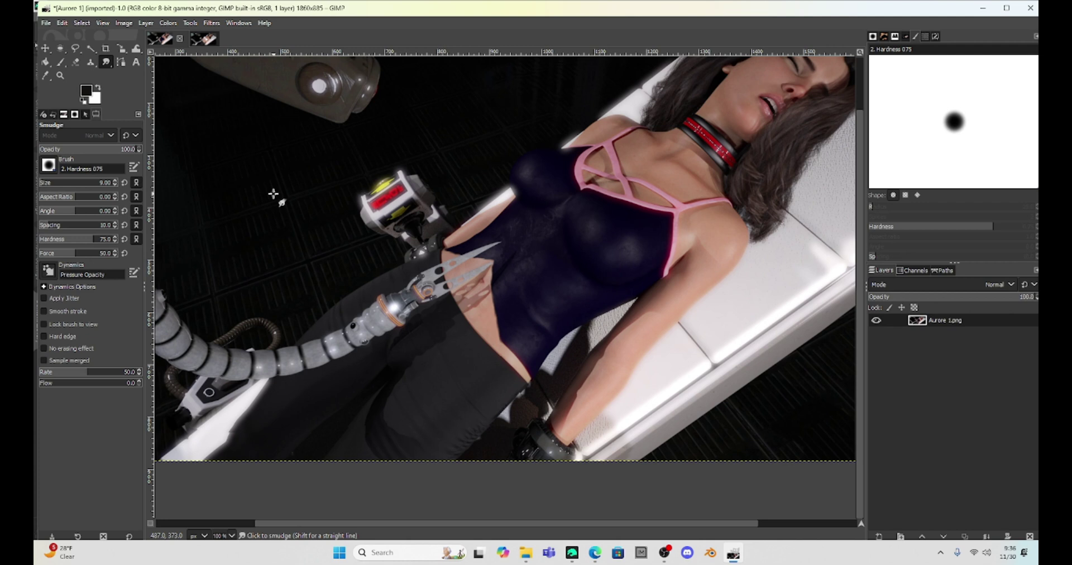
# Export the composite as Aurore 1.png into the Videos folder, accepting the PNG settings.
pyautogui.hotkey('ctrl', 'shift', 'e')
pyautogui.press('Return')
pyautogui.press('Return')
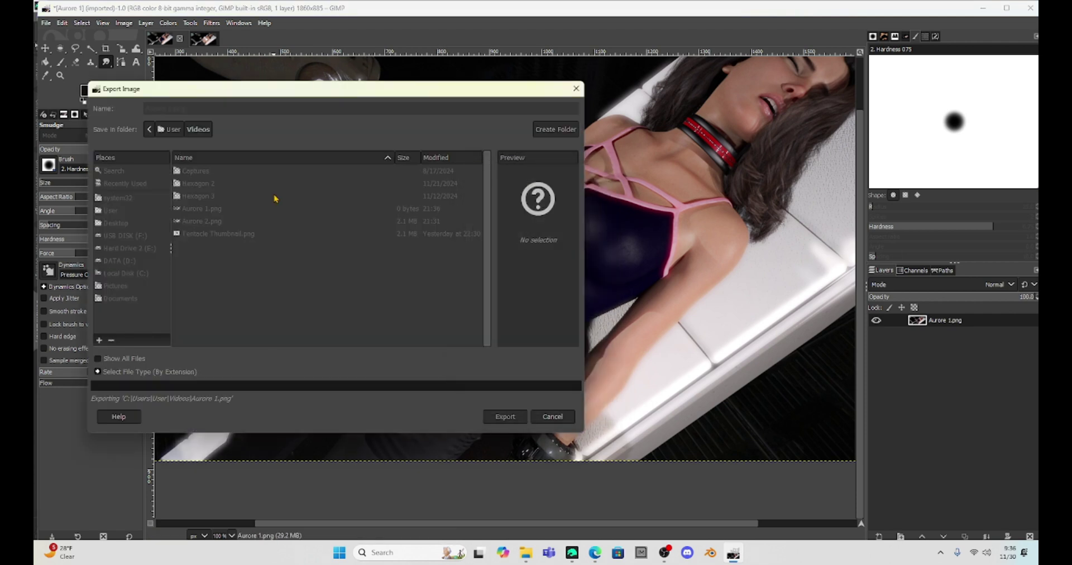